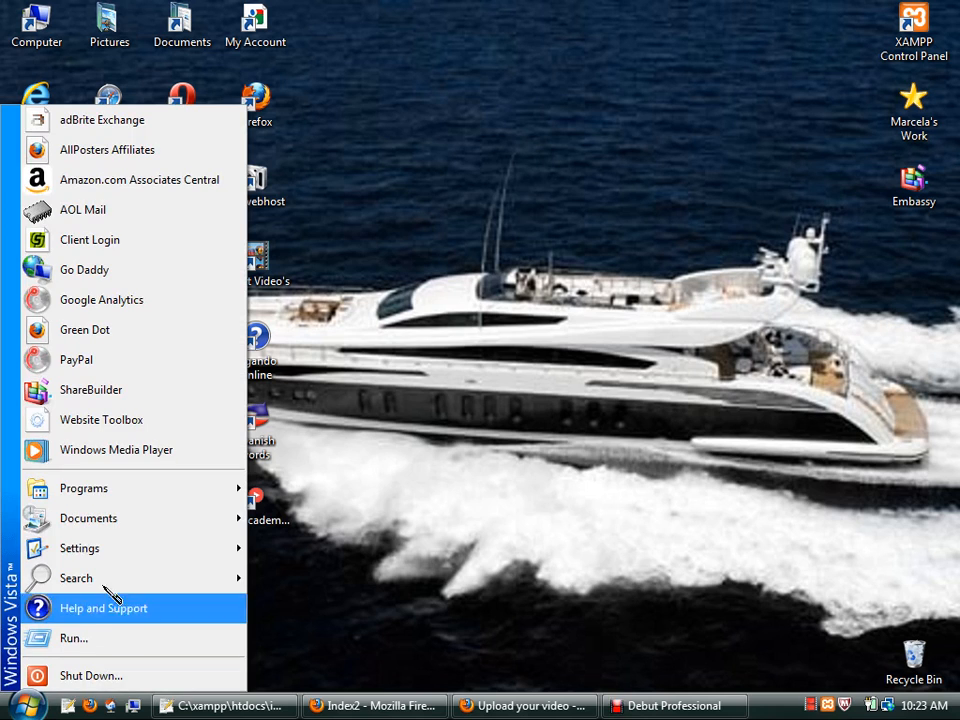
# Step: Copy the Microsoft Office Excel 2007 shortcut from the Microsoft Office program group and paste it onto the desktop
pyautogui.moveTo(201, 497)
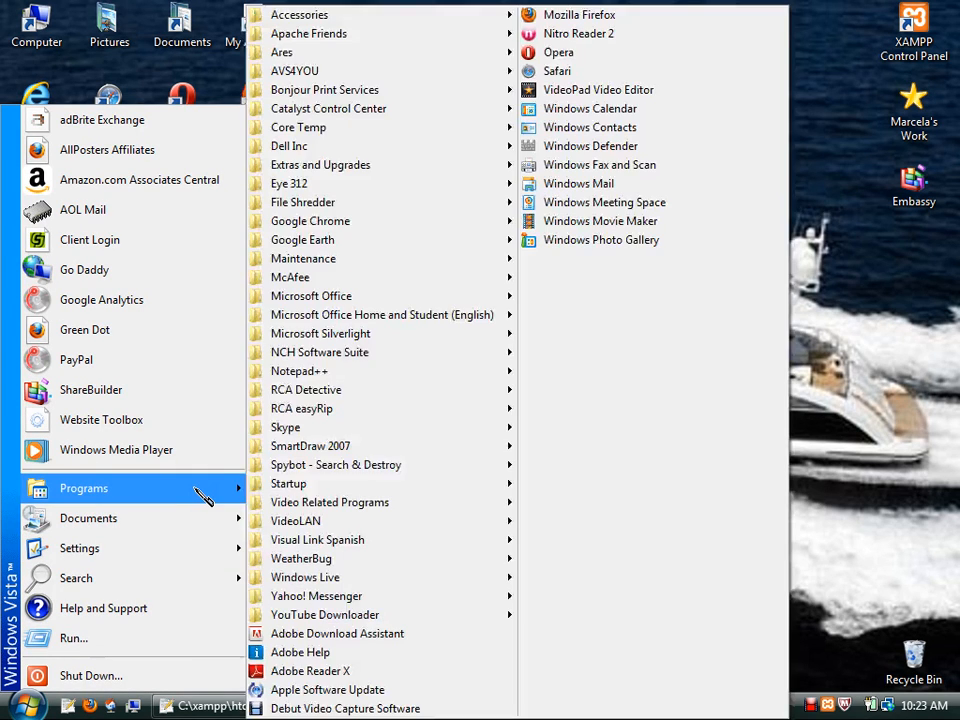
pyautogui.moveTo(444, 296)
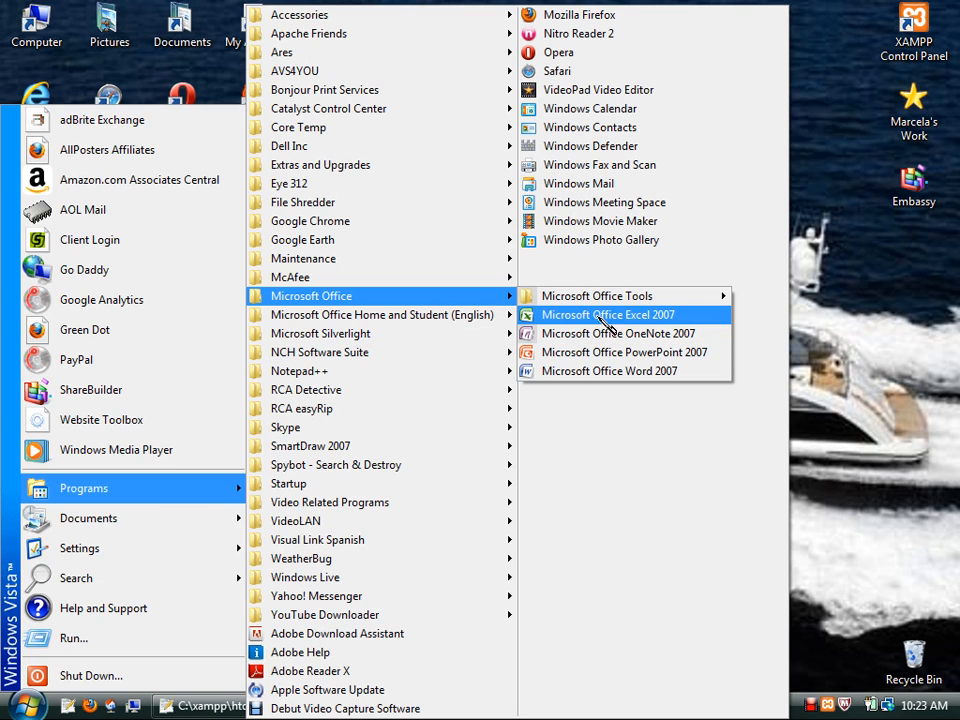
pyautogui.rightClick(553, 316)
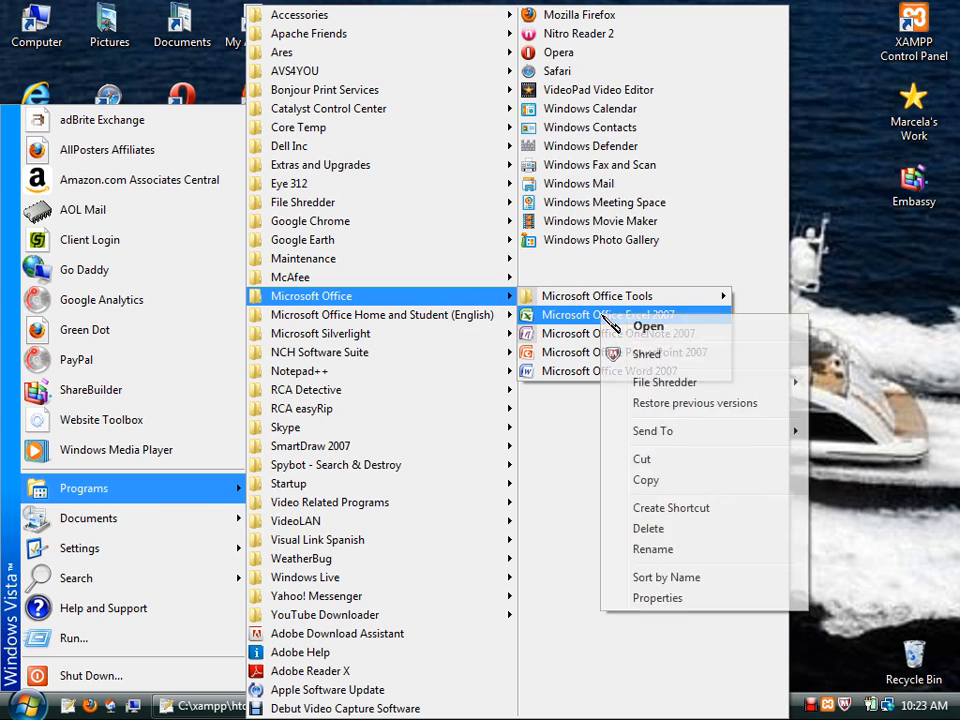
pyautogui.rightClick(601, 315)
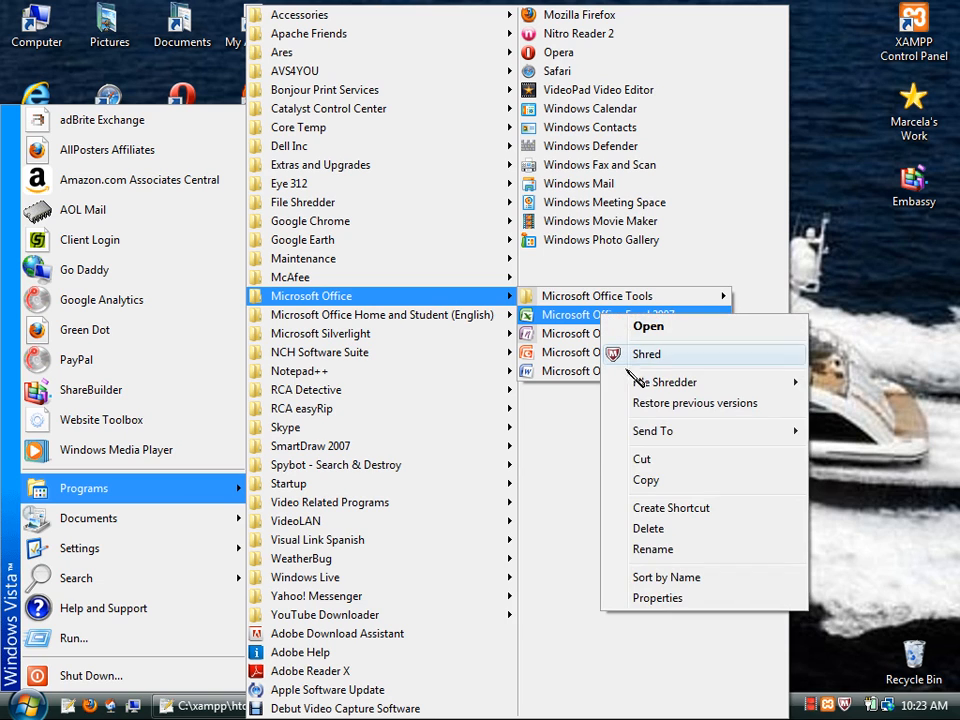
pyautogui.click(655, 482)
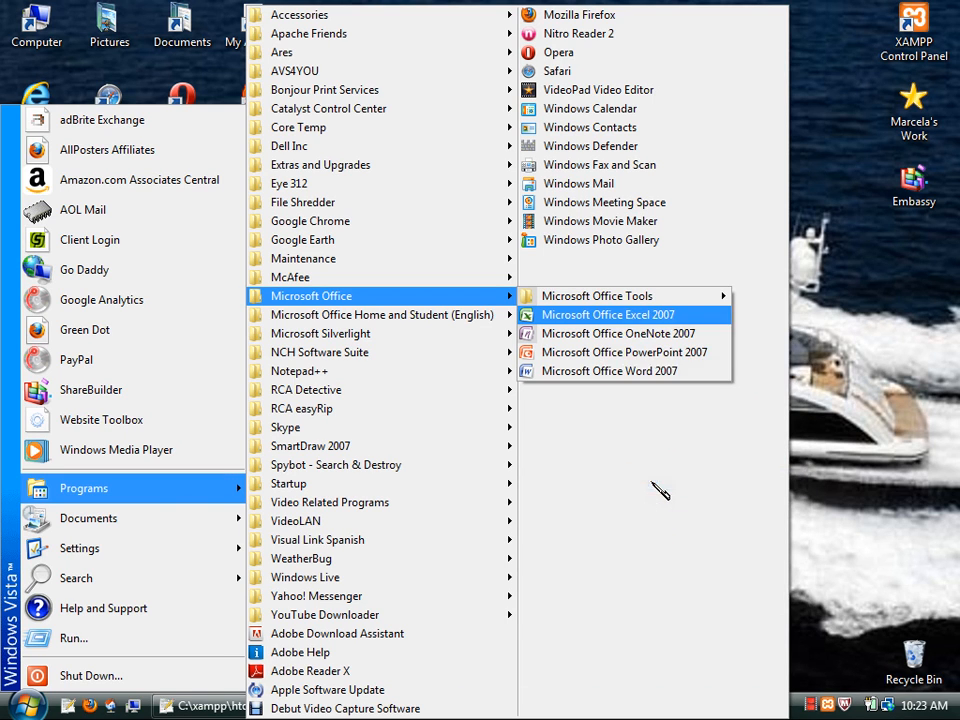
pyautogui.click(832, 165)
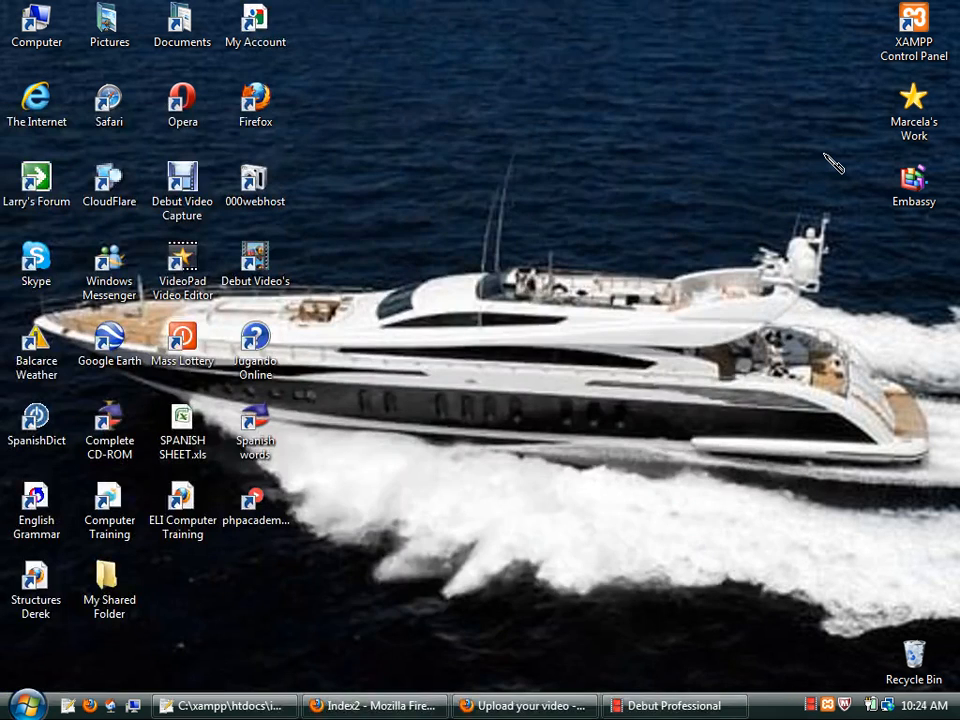
pyautogui.rightClick(528, 219)
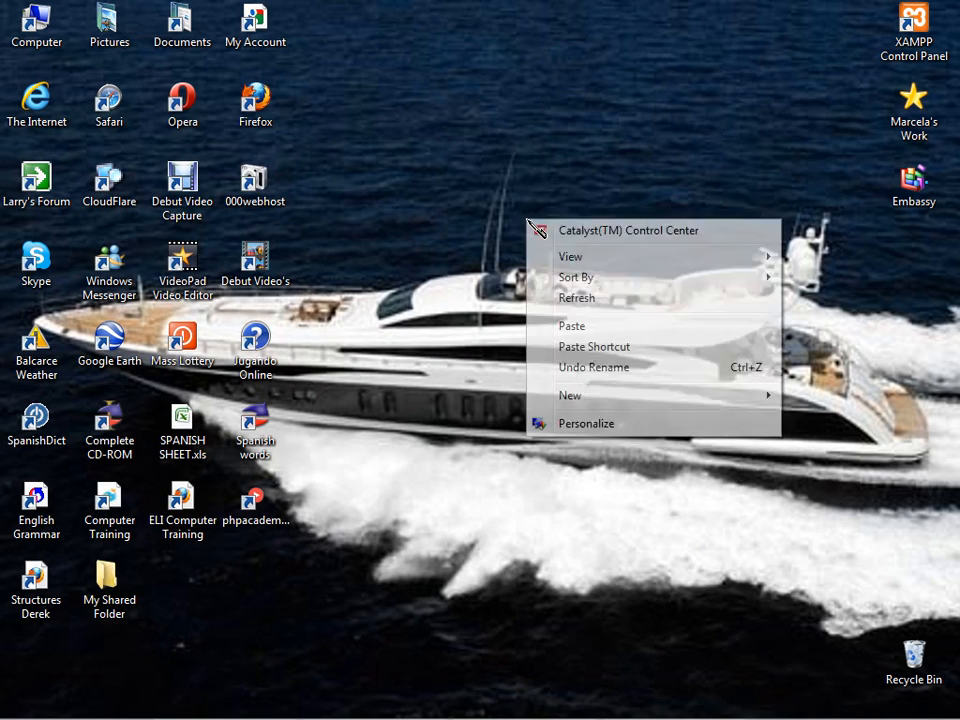
pyautogui.click(572, 327)
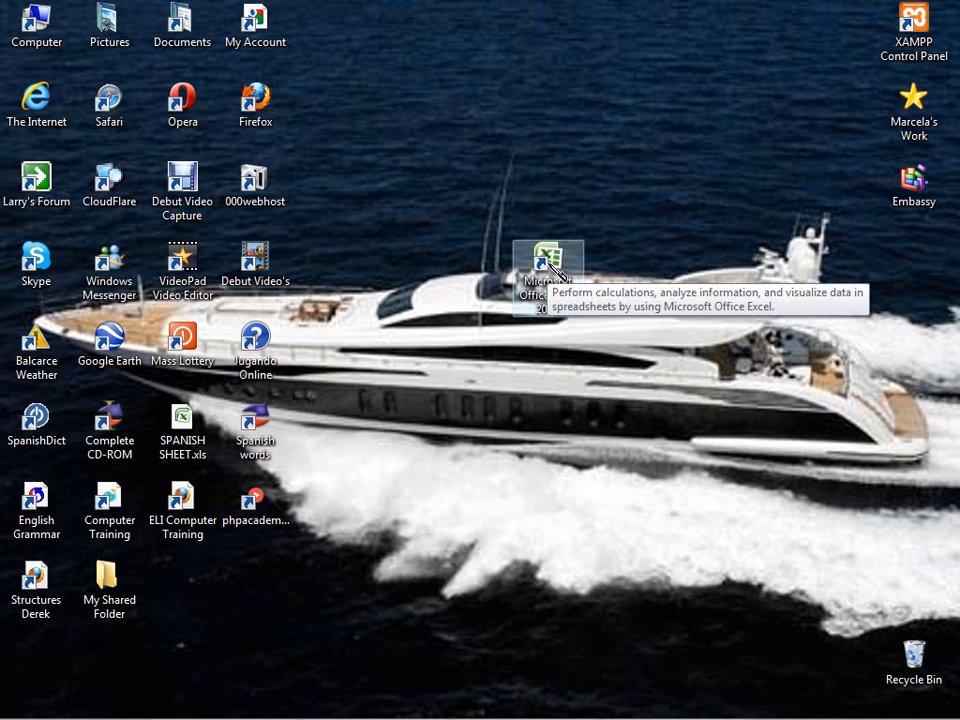
# Step: Move the pasted Excel shortcut beside the Firefox icon on the desktop and launch Excel from it
pyautogui.moveTo(552, 264); pyautogui.dragTo(339, 110)
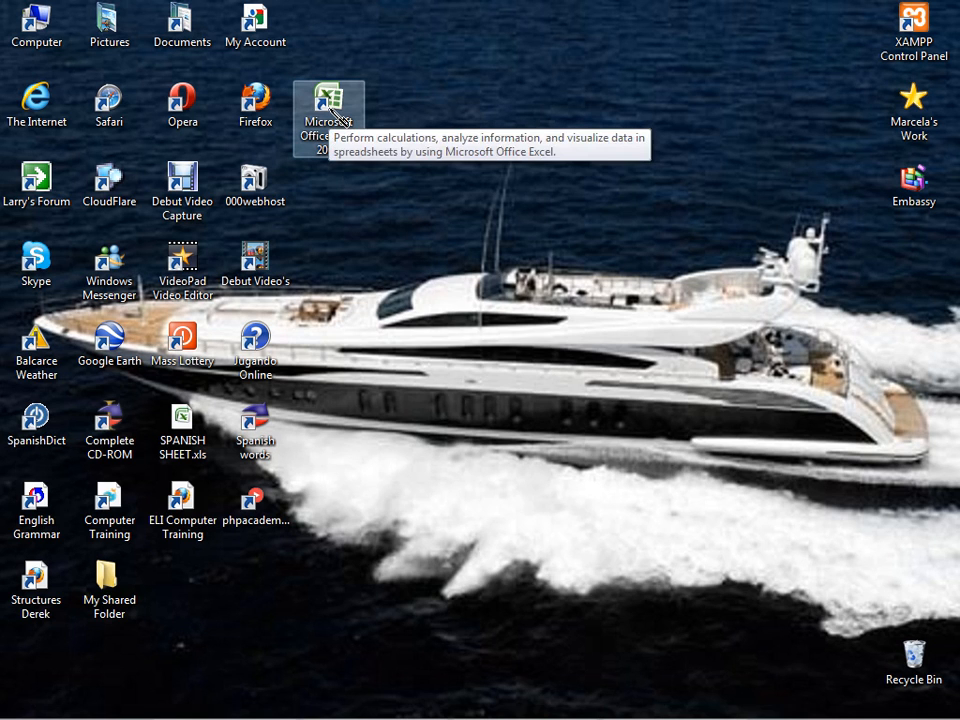
pyautogui.click(333, 113)
pyautogui.doubleClick(333, 113)
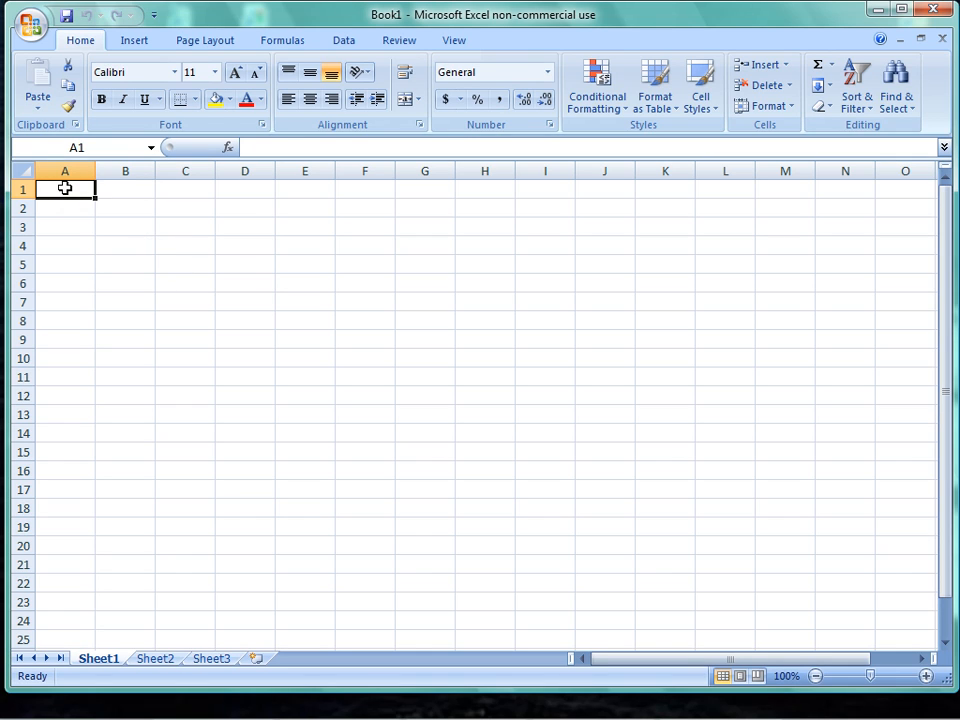
pyautogui.moveTo(64, 188); pyautogui.dragTo(416, 421)
pyautogui.click(341, 484)
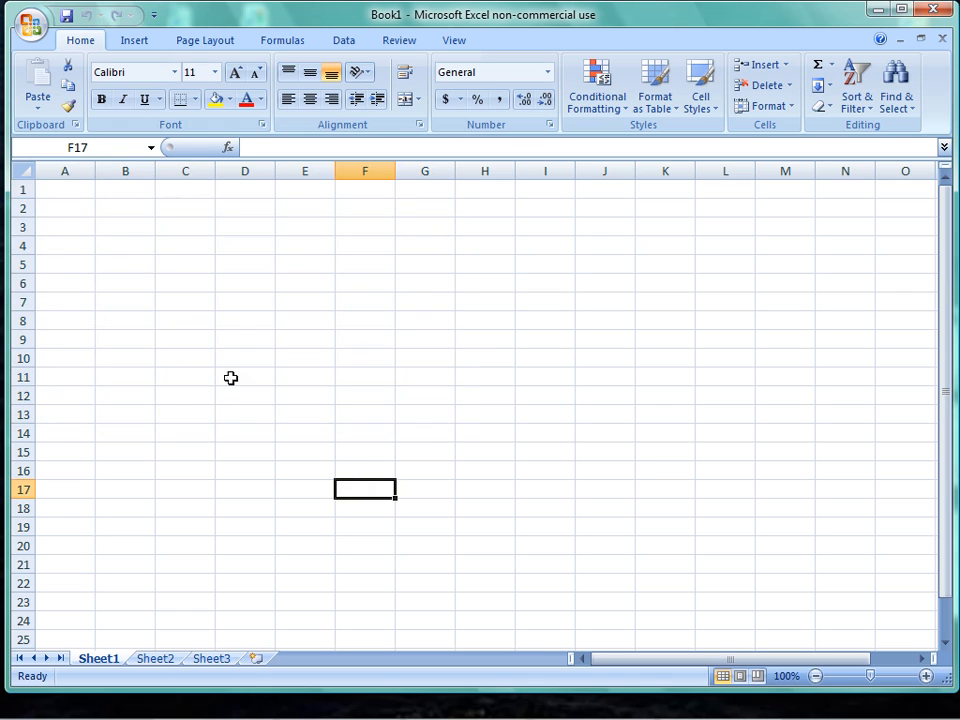
pyautogui.click(71, 189)
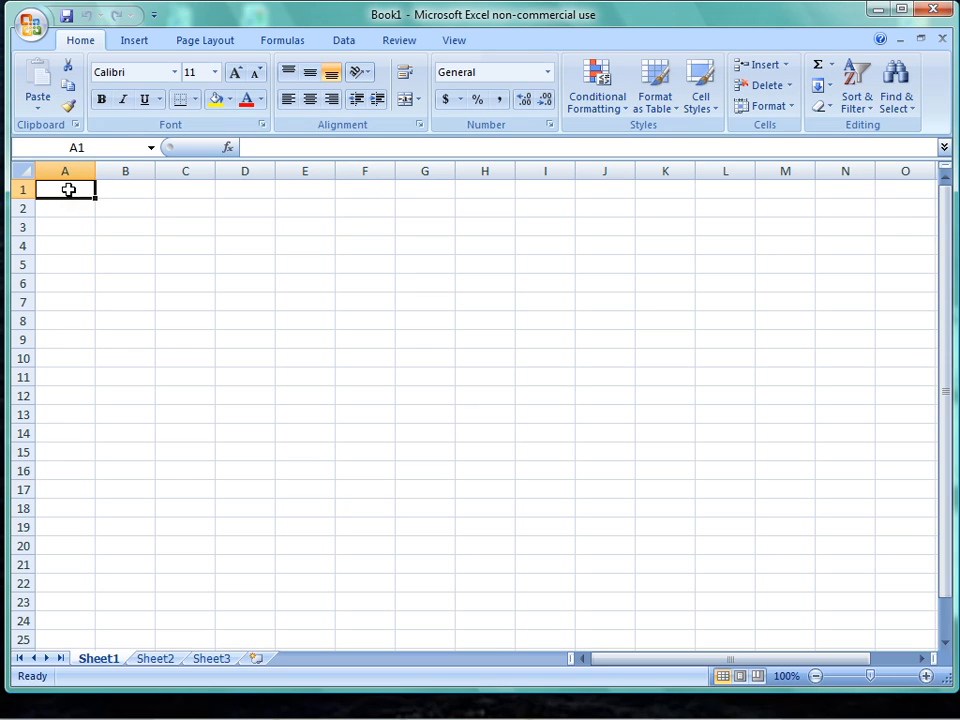
pyautogui.moveTo(68, 189); pyautogui.dragTo(722, 572)
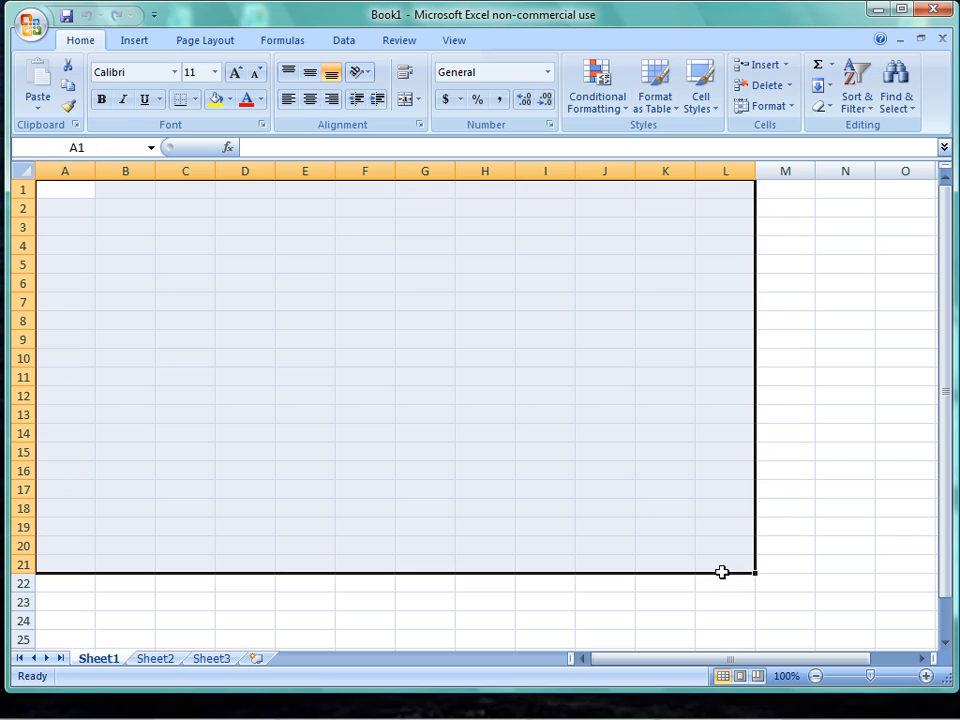
pyautogui.click(662, 609)
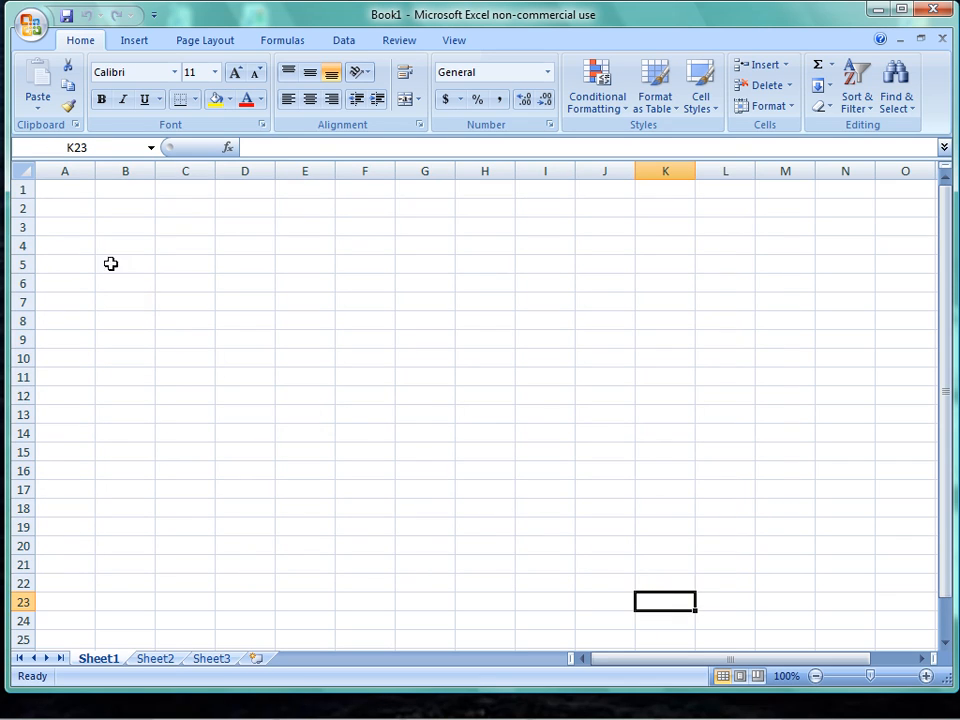
pyautogui.moveTo(51, 188); pyautogui.dragTo(583, 501)
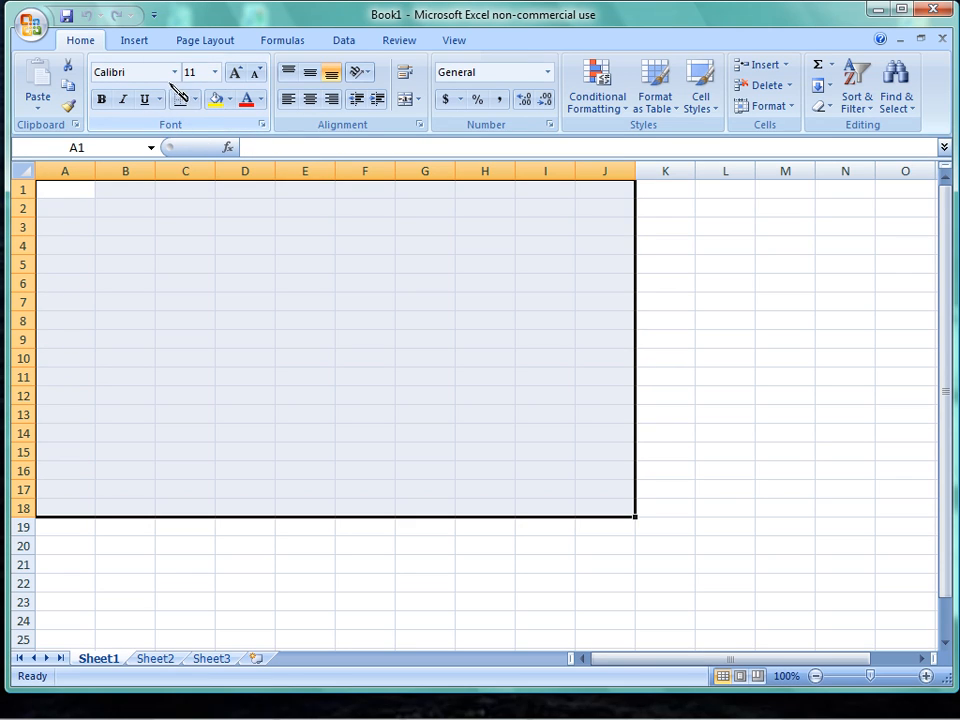
# Step: Enter the month headings Jan in cell A1 and Feb in cell B1
pyautogui.click(78, 193)
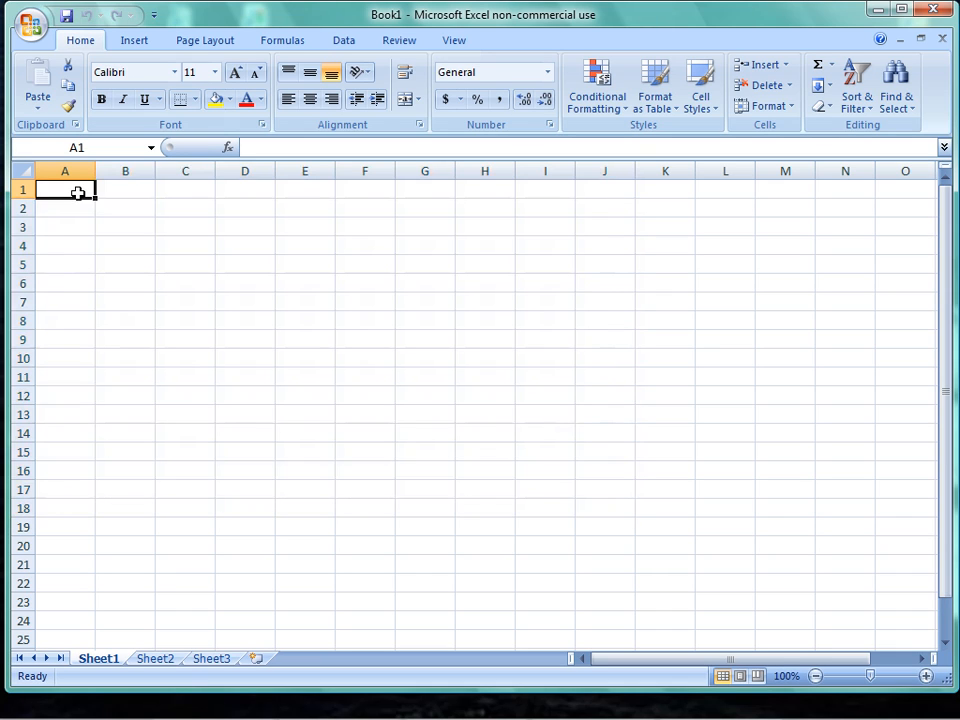
pyautogui.write('Jan')
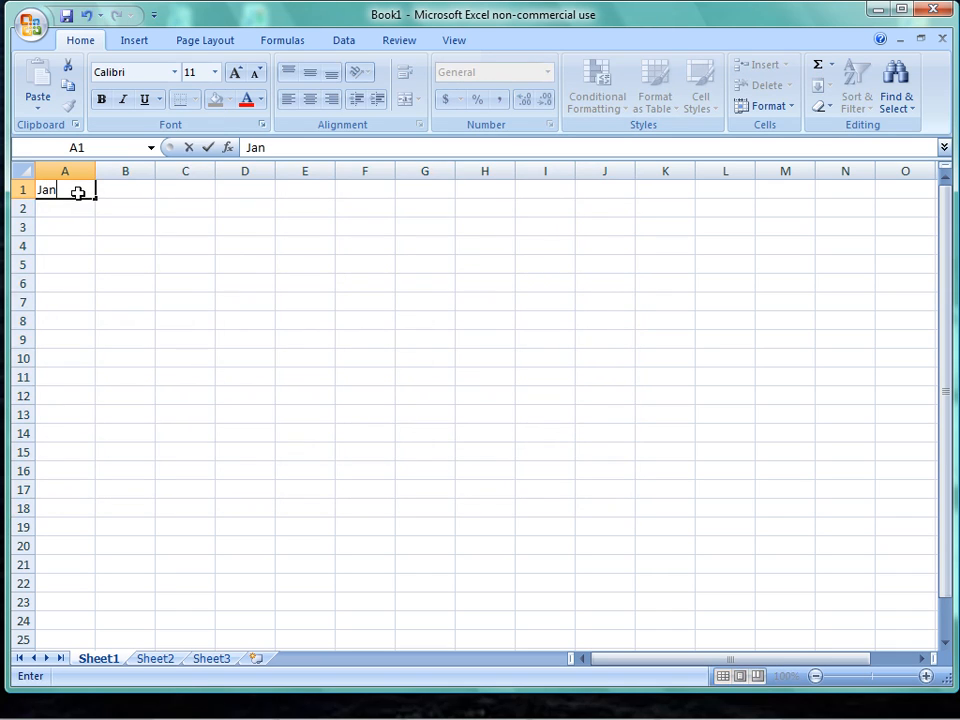
pyautogui.press('Tab')
pyautogui.write('F')
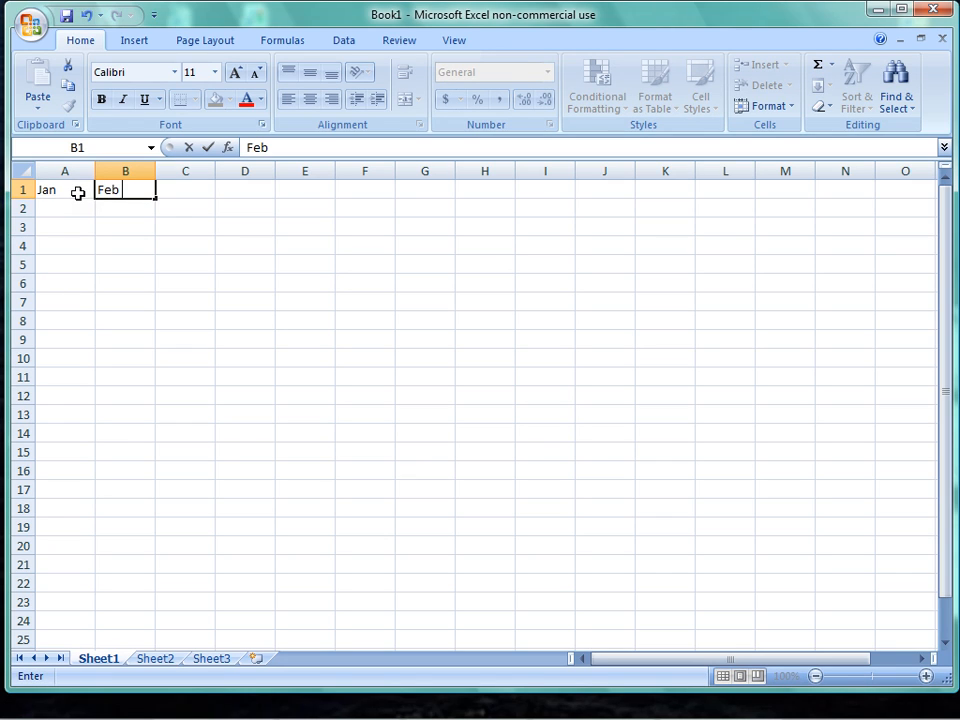
pyautogui.press('Tab')
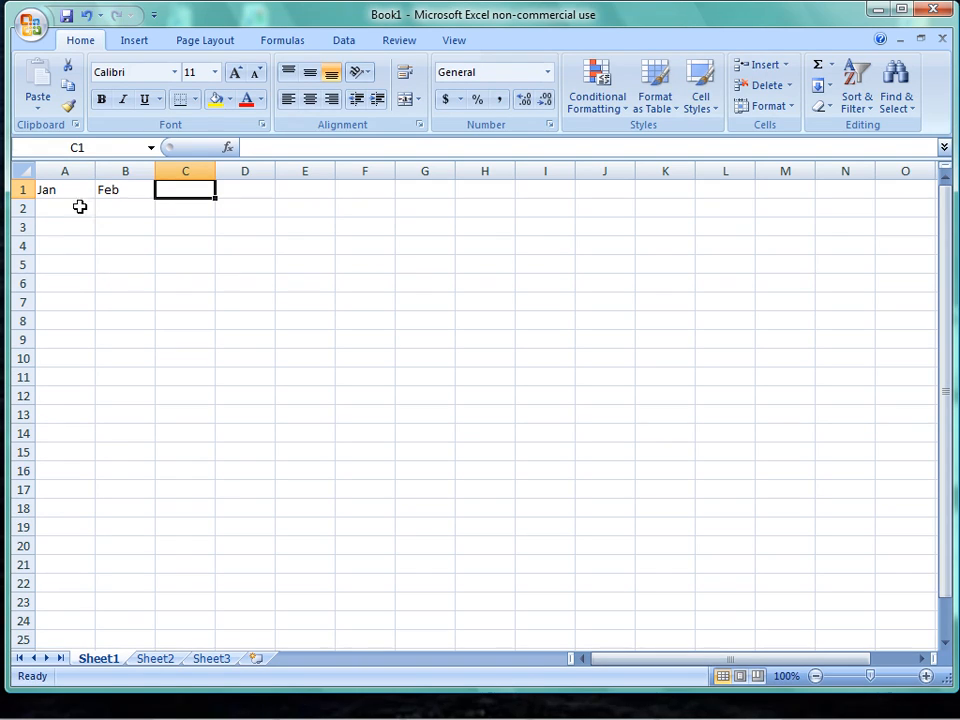
# Step: Continue the month headings in row 1 with Mar in C1, April in D1 and May in E1
pyautogui.click(233, 189)
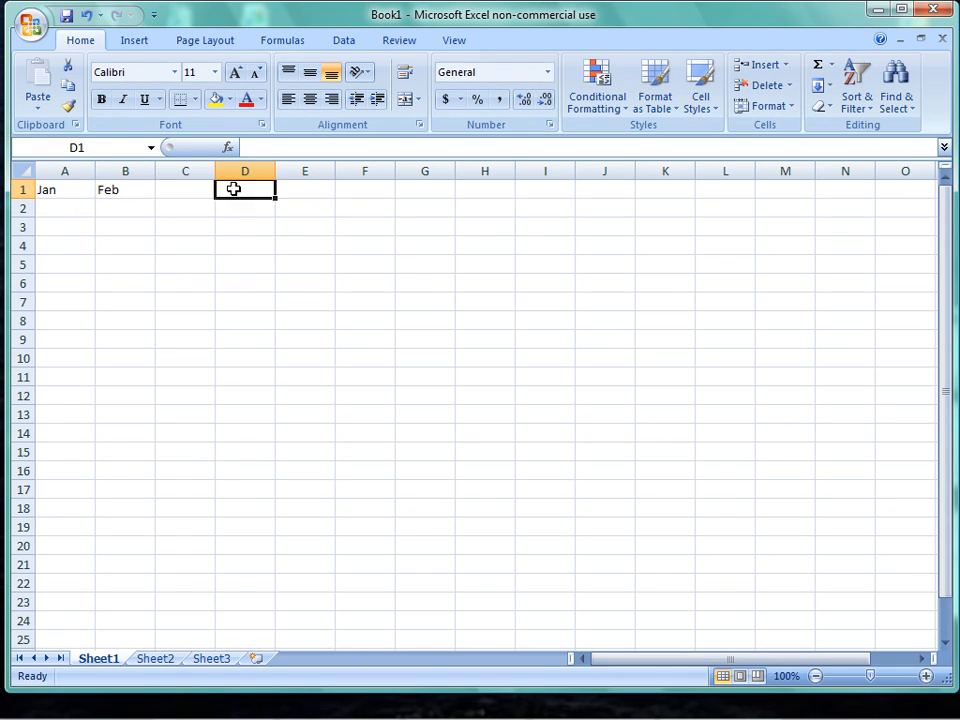
pyautogui.click(197, 190)
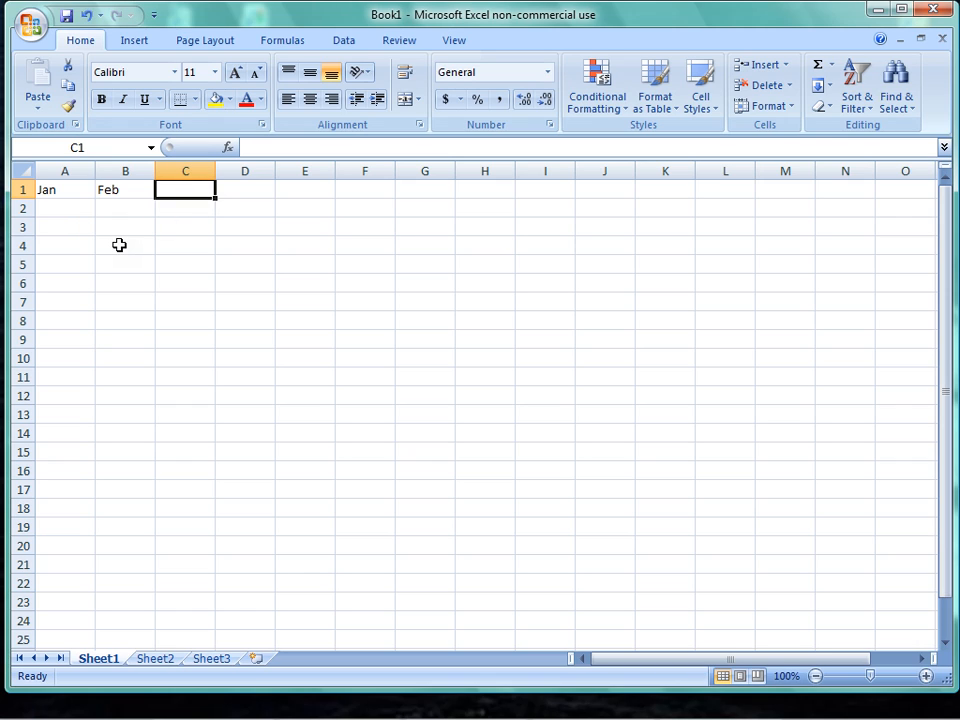
pyautogui.write('Mar')
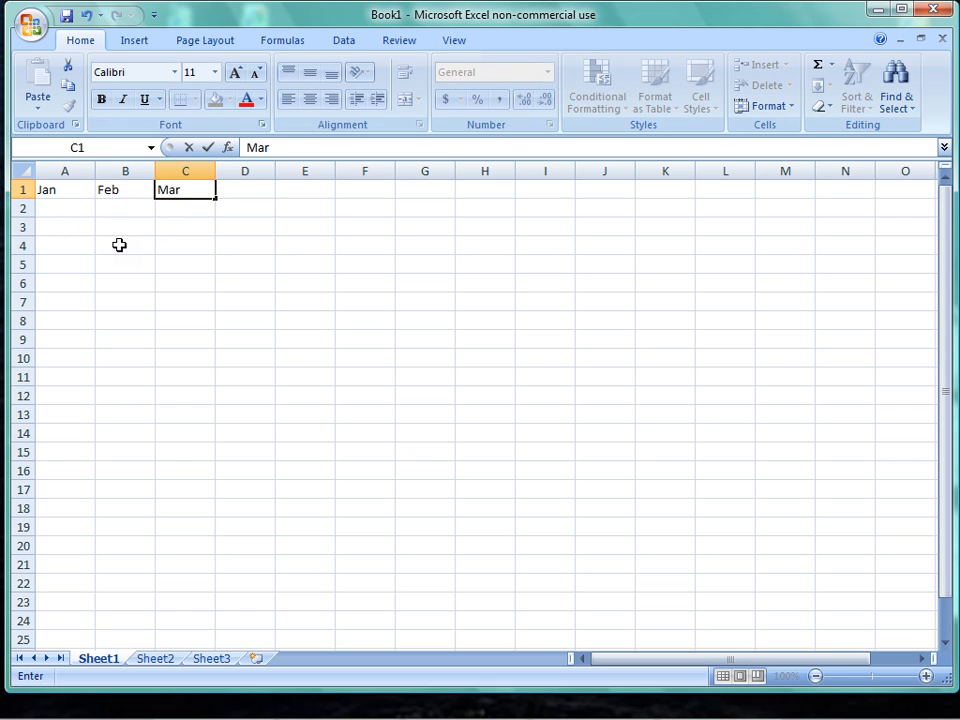
pyautogui.press('Tab')
pyautogui.write('A')
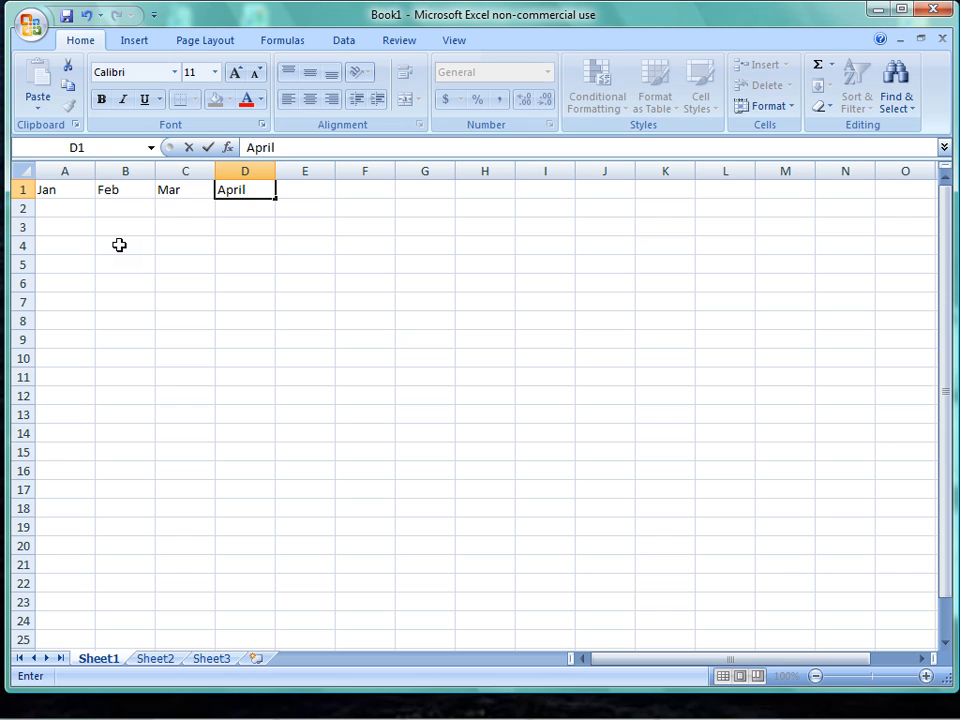
pyautogui.press('Tab')
pyautogui.write('May')
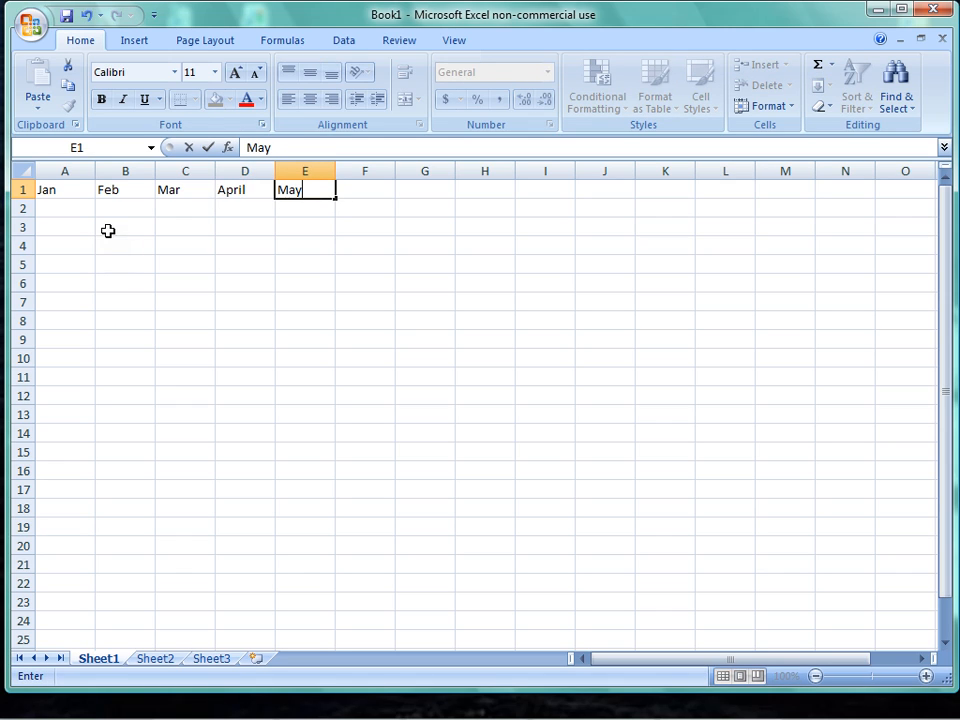
pyautogui.click(122, 263)
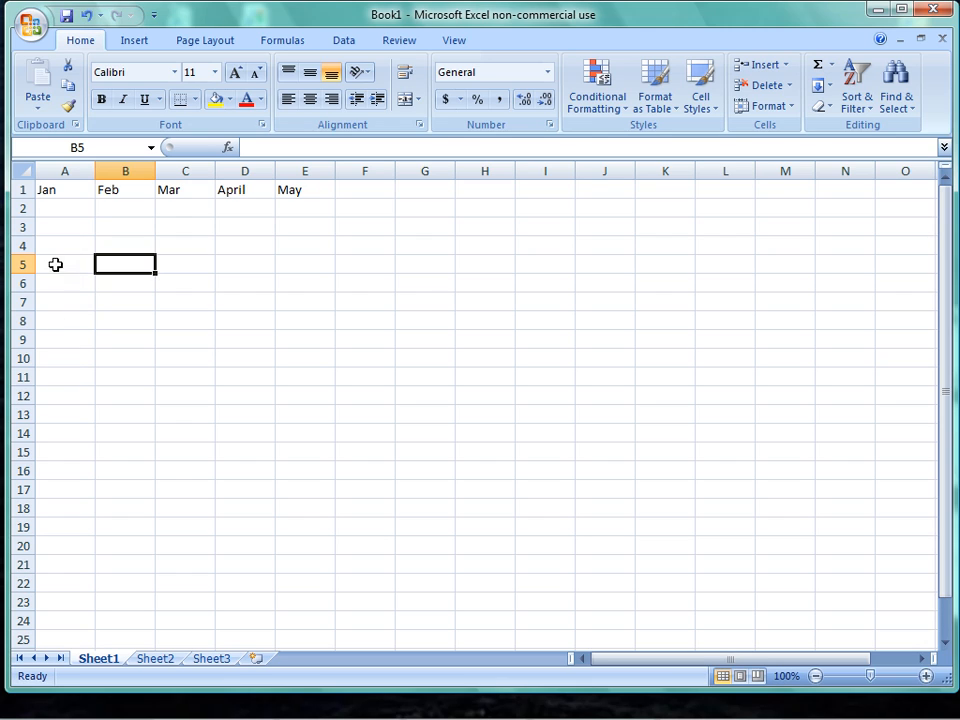
# Step: Cut the five month headings in A1:E1 and paste them one column over, starting at cell B1
pyautogui.click(52, 189)
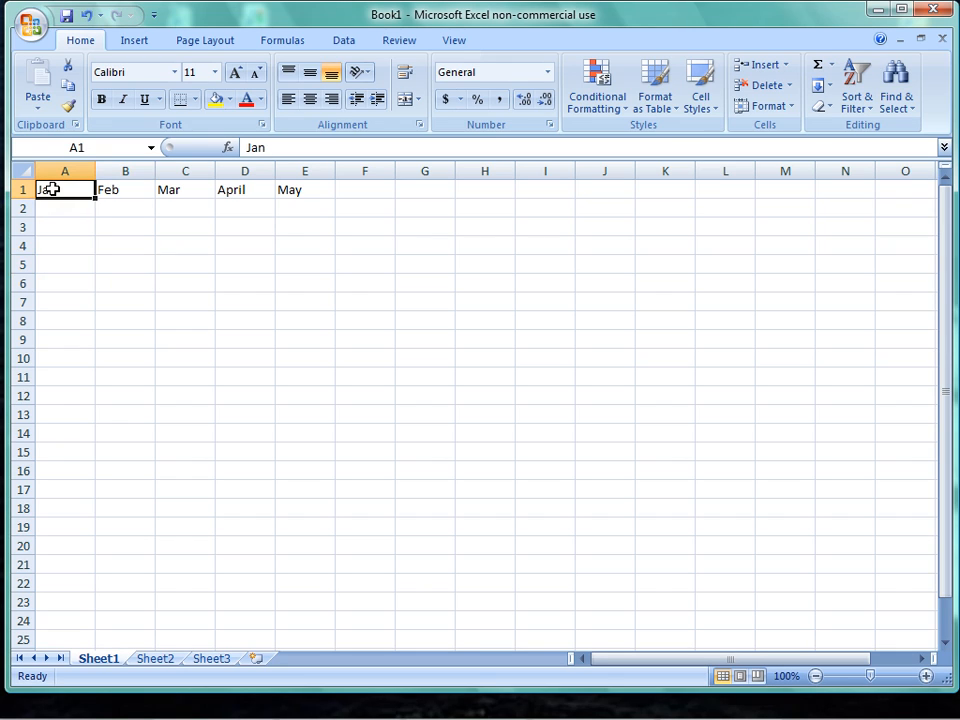
pyautogui.moveTo(52, 189); pyautogui.dragTo(296, 187)
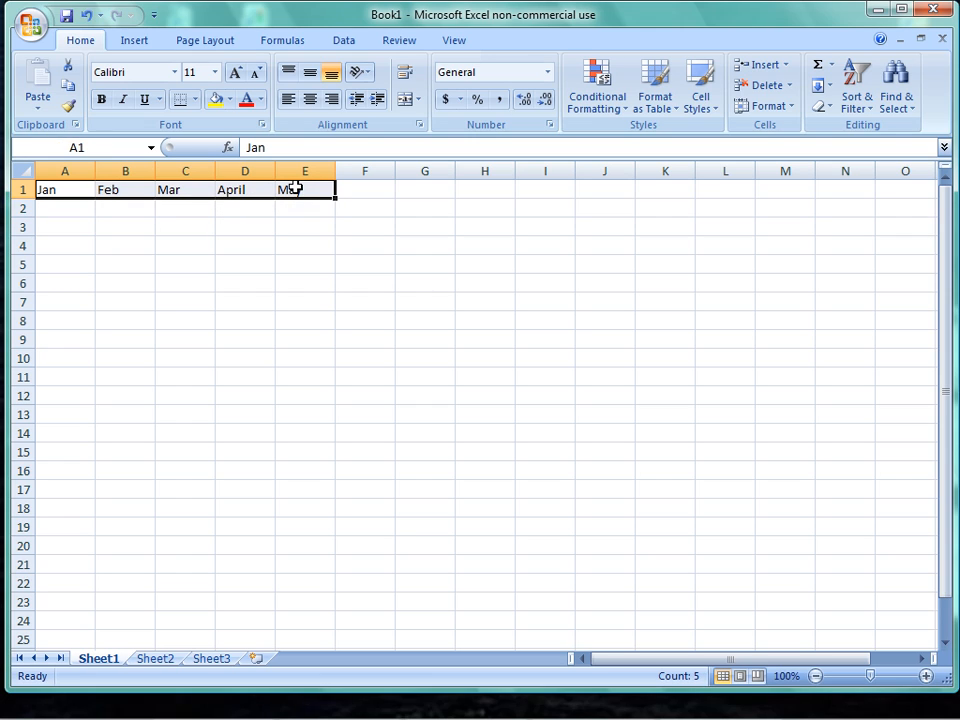
pyautogui.rightClick(297, 189)
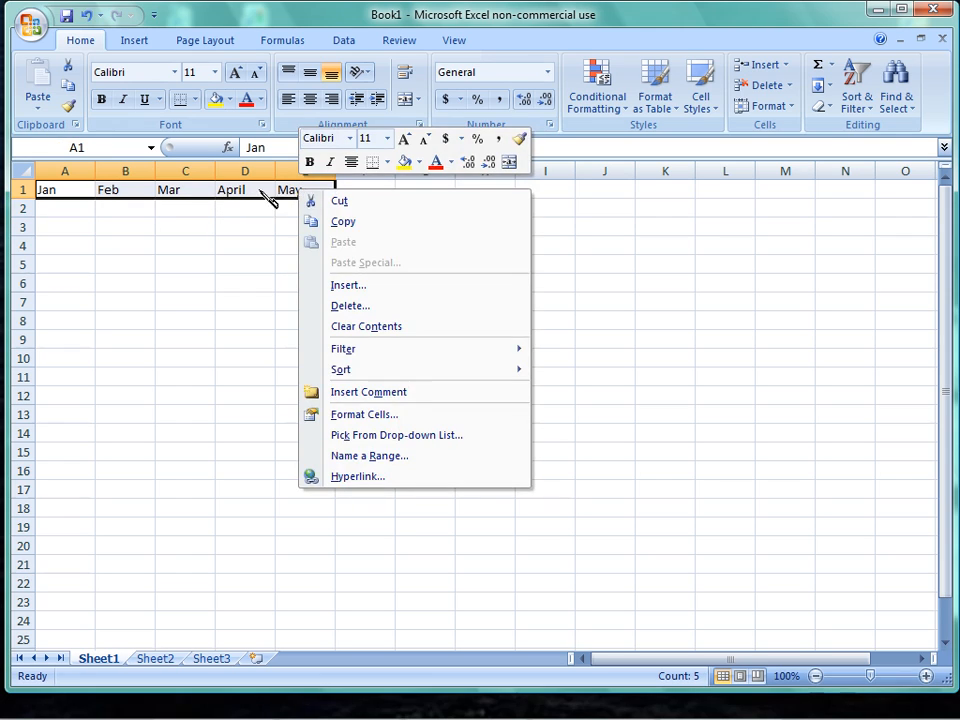
pyautogui.click(342, 203)
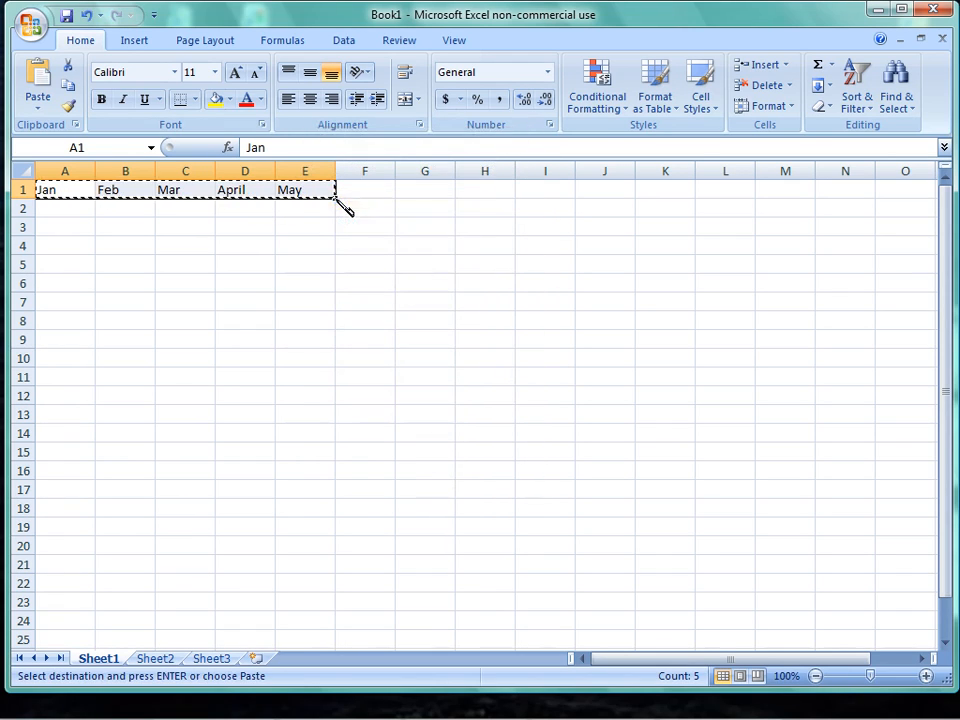
pyautogui.click(116, 190)
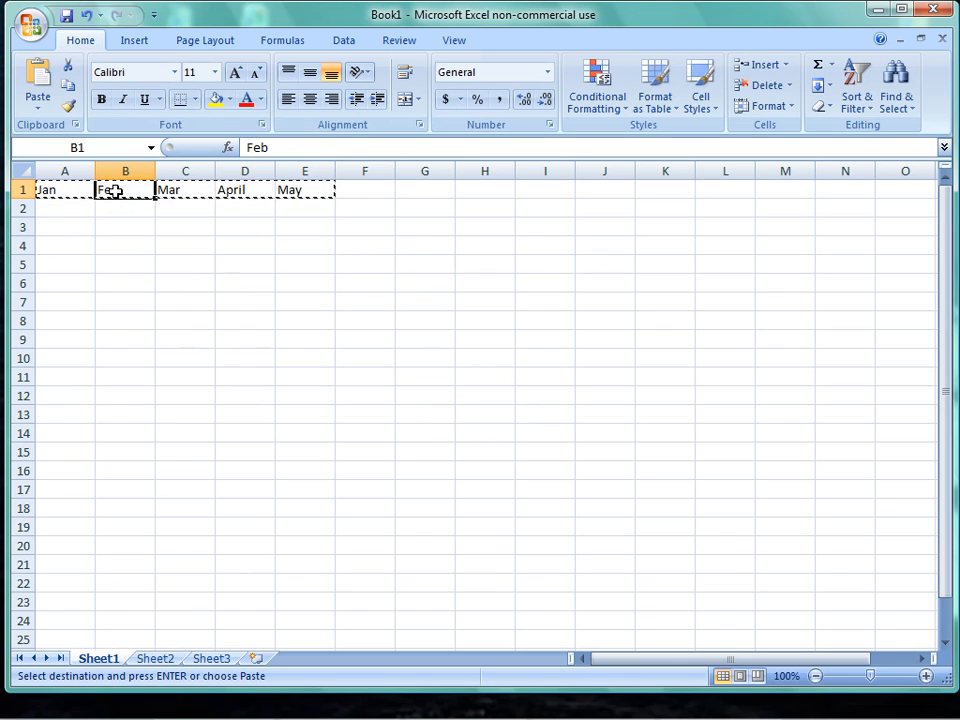
pyautogui.rightClick(116, 190)
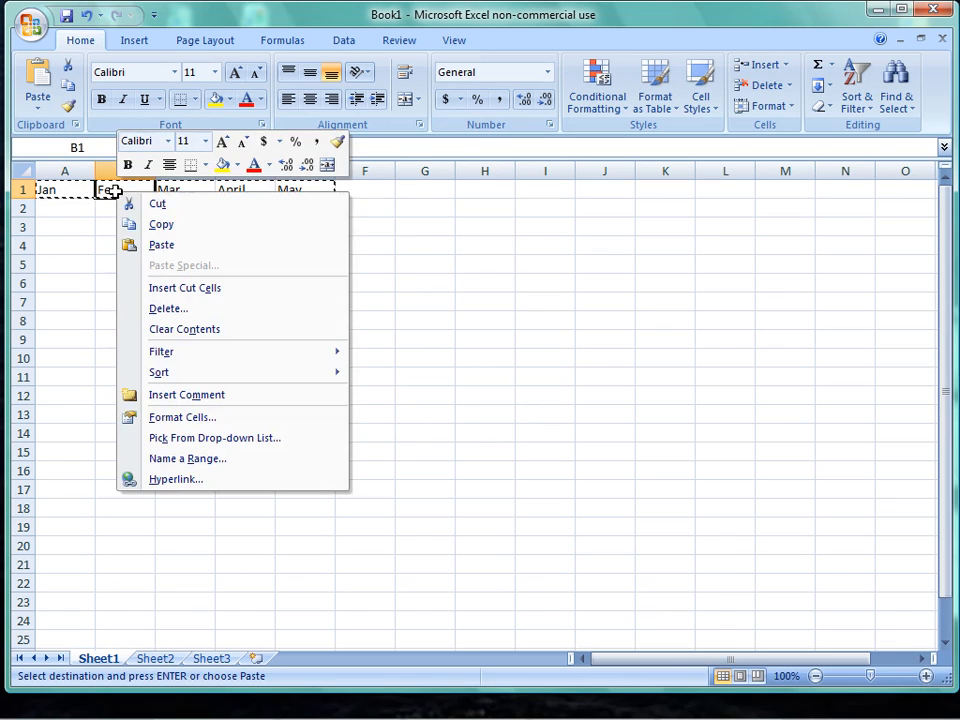
pyautogui.click(148, 250)
pyautogui.click(147, 283)
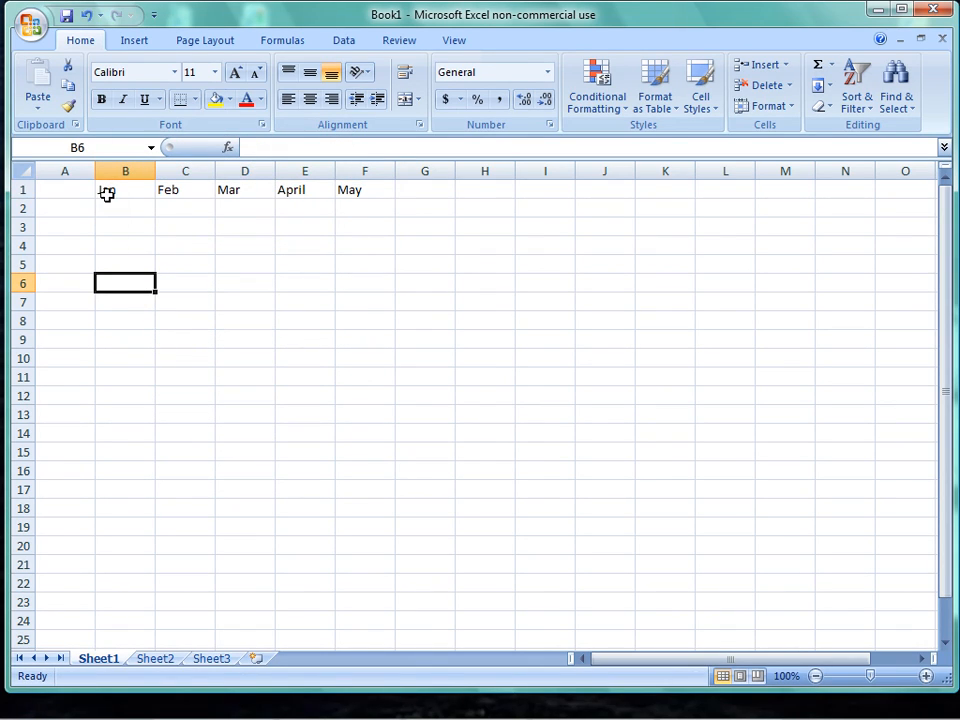
# Step: Enter the row label Mortgage in cell A3
pyautogui.click(51, 227)
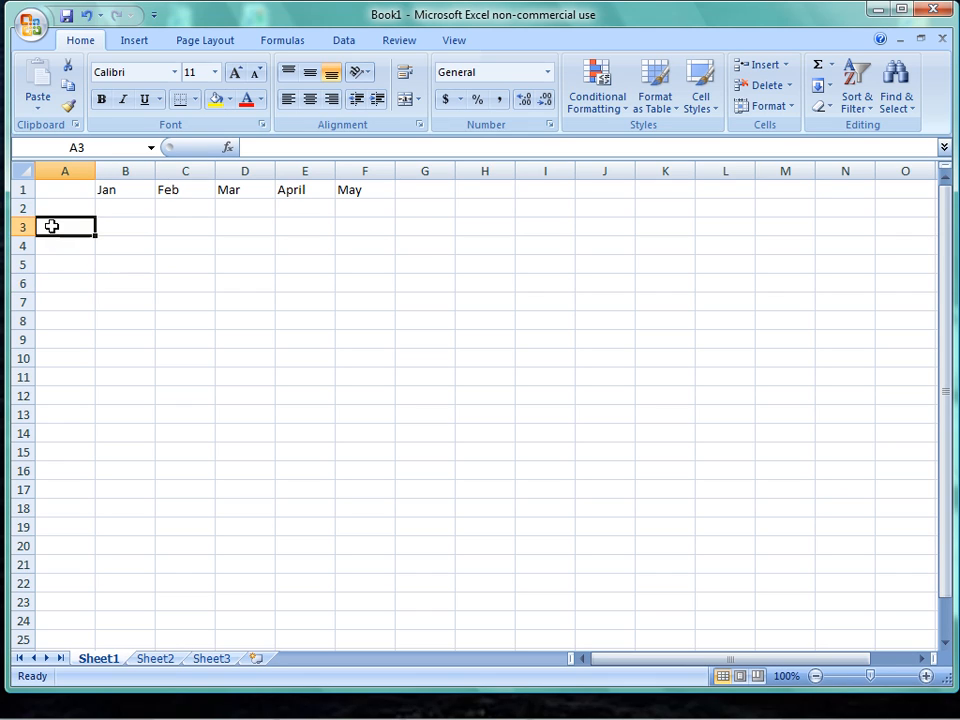
pyautogui.write('M')
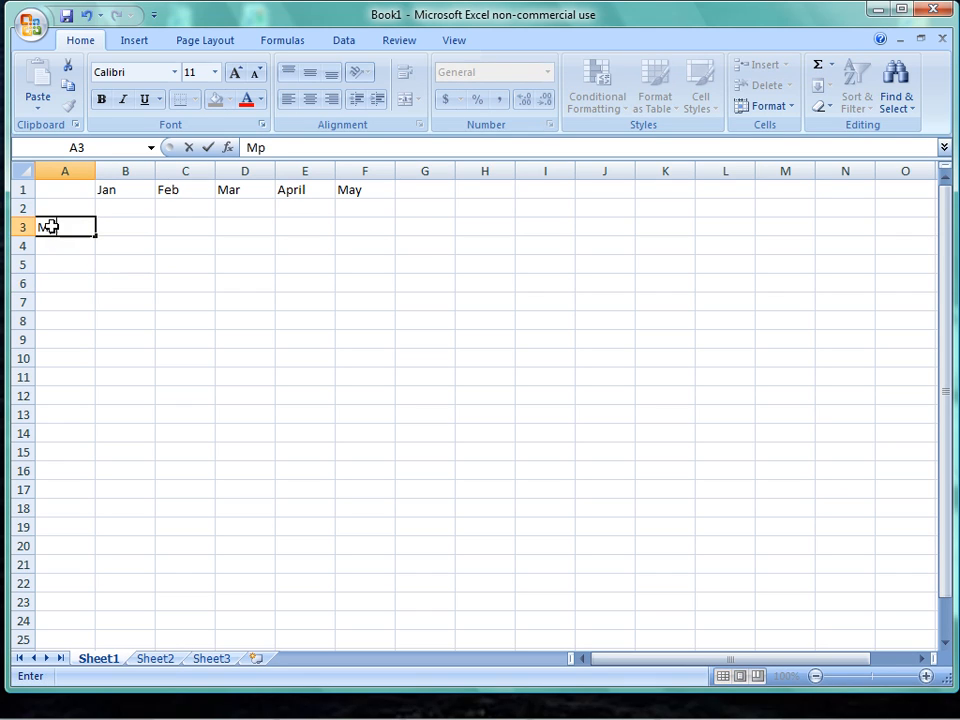
pyautogui.write('orgage')
pyautogui.press('Return')
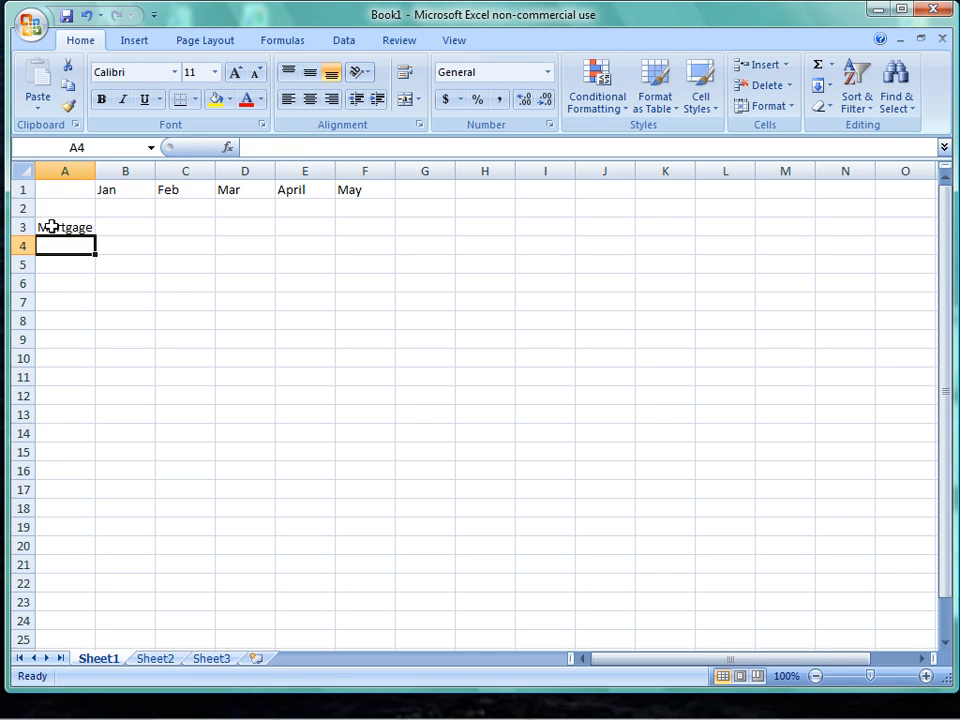
# Step: Enter the row labels Phone, Elec and Cable in cells A4, A5 and A6
pyautogui.write('Ph')
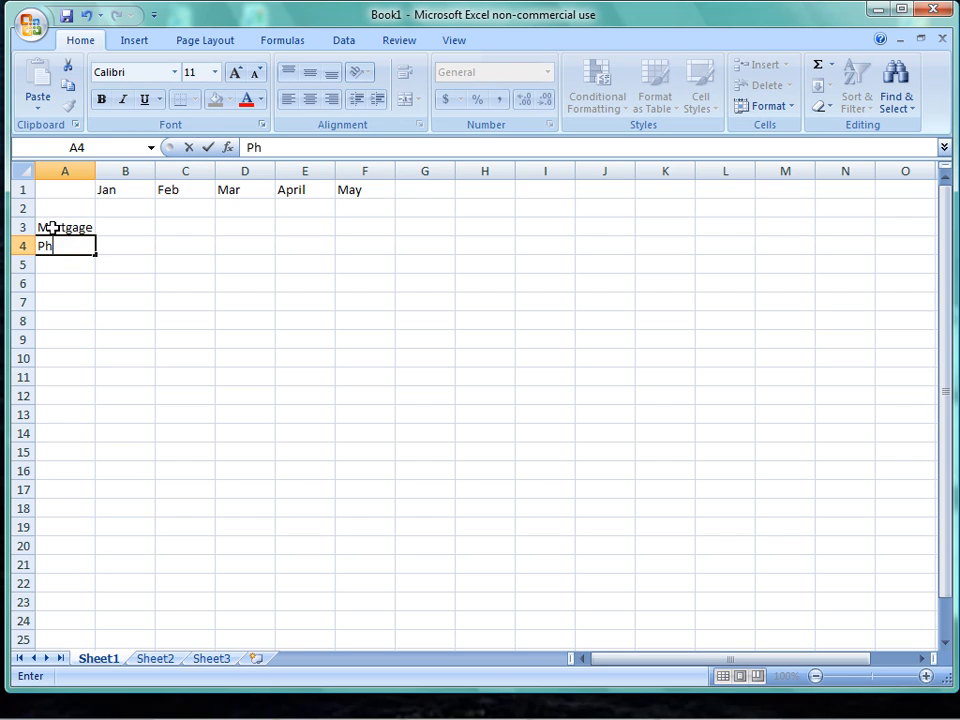
pyautogui.write('one')
pyautogui.click(53, 228)
pyautogui.press('Return')
pyautogui.press('Return')
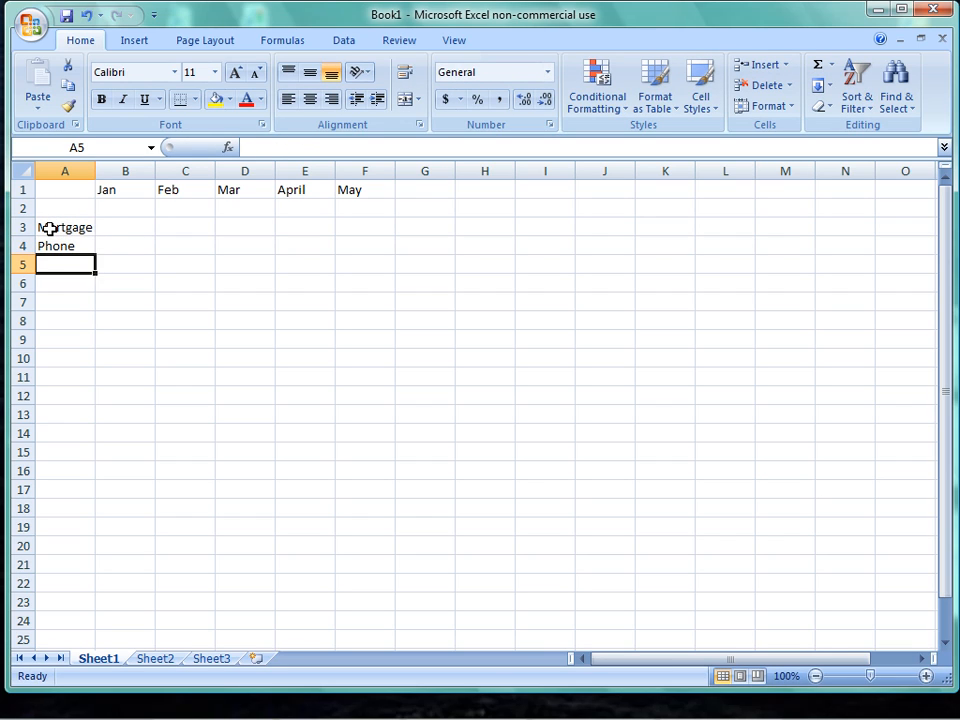
pyautogui.write('Elec')
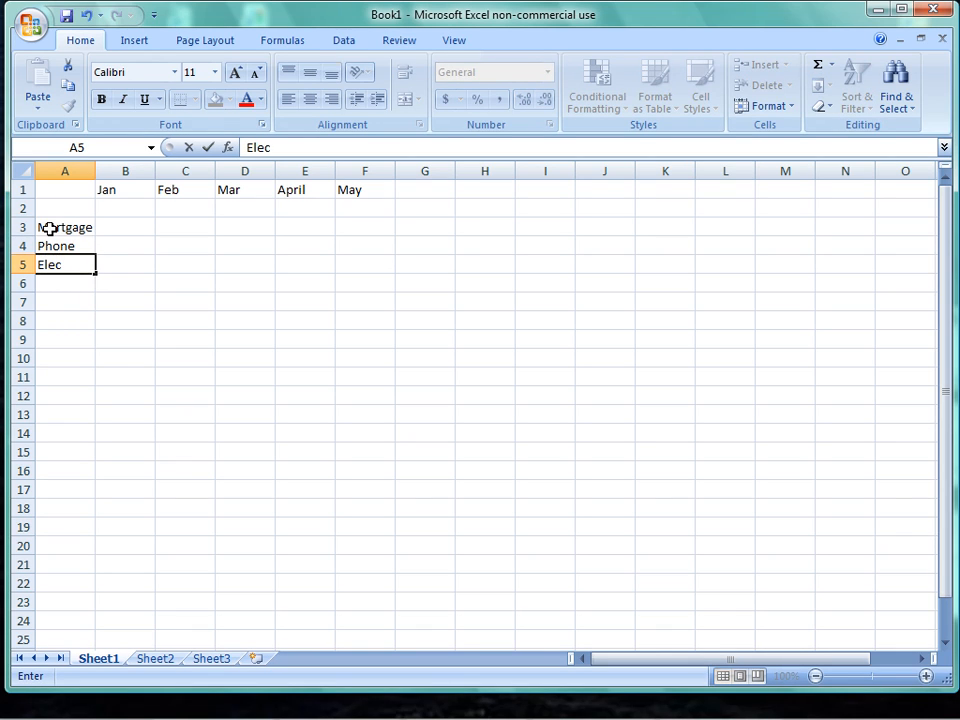
pyautogui.press('Return')
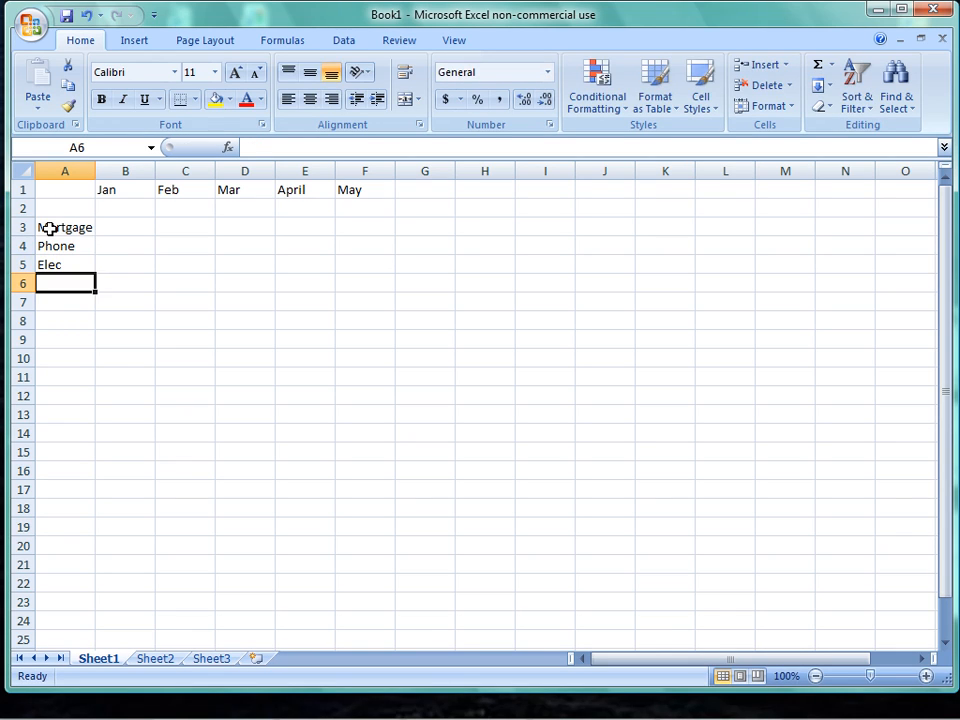
pyautogui.write('Cl')
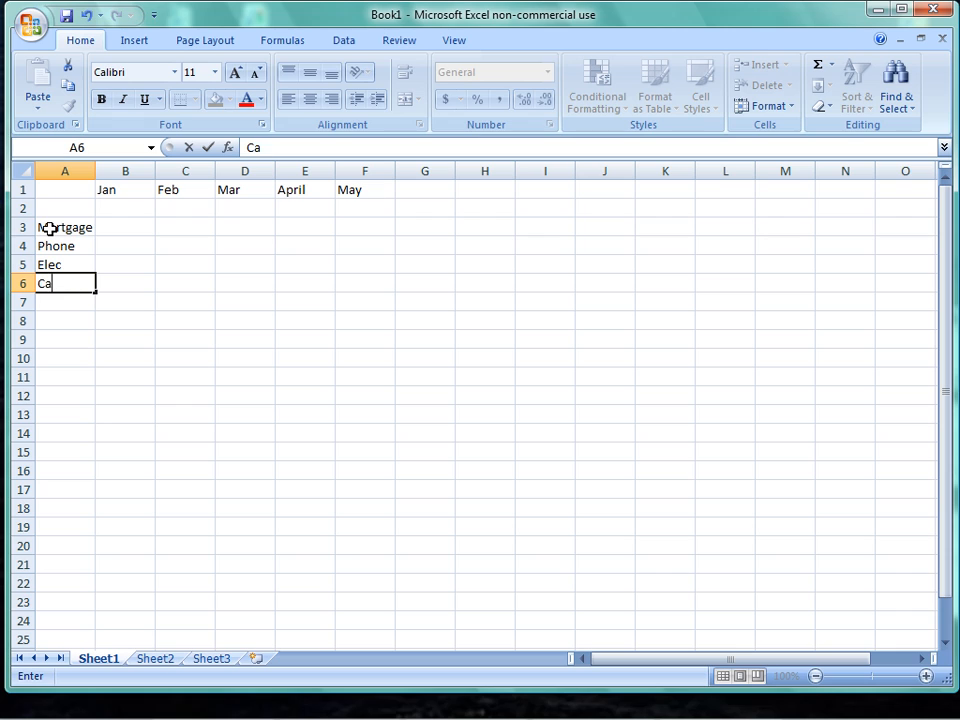
pyautogui.write('ble')
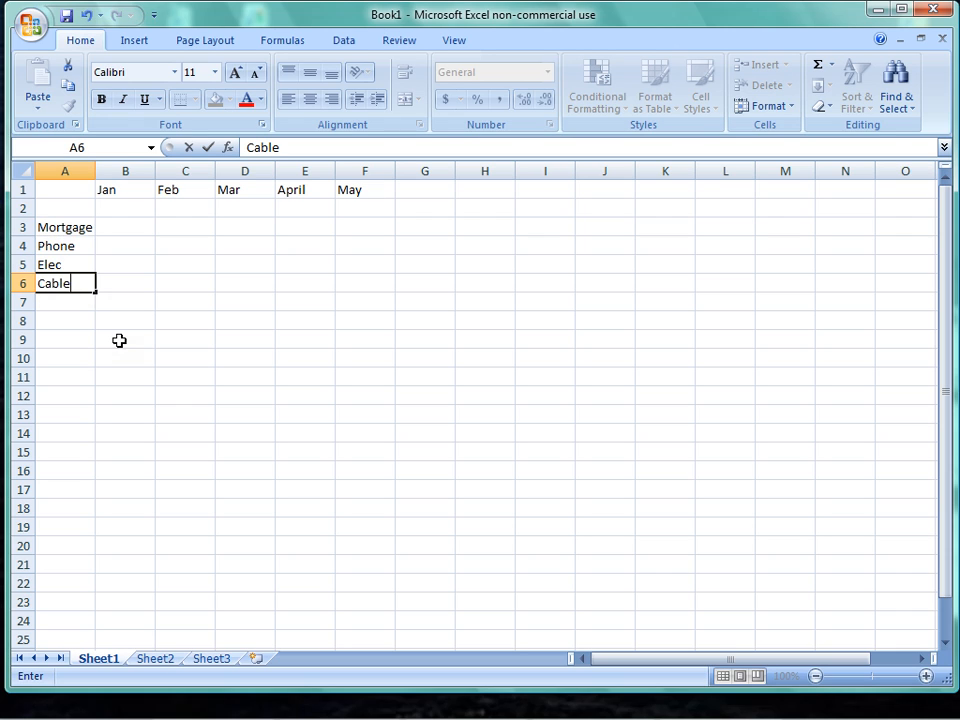
pyautogui.click(157, 362)
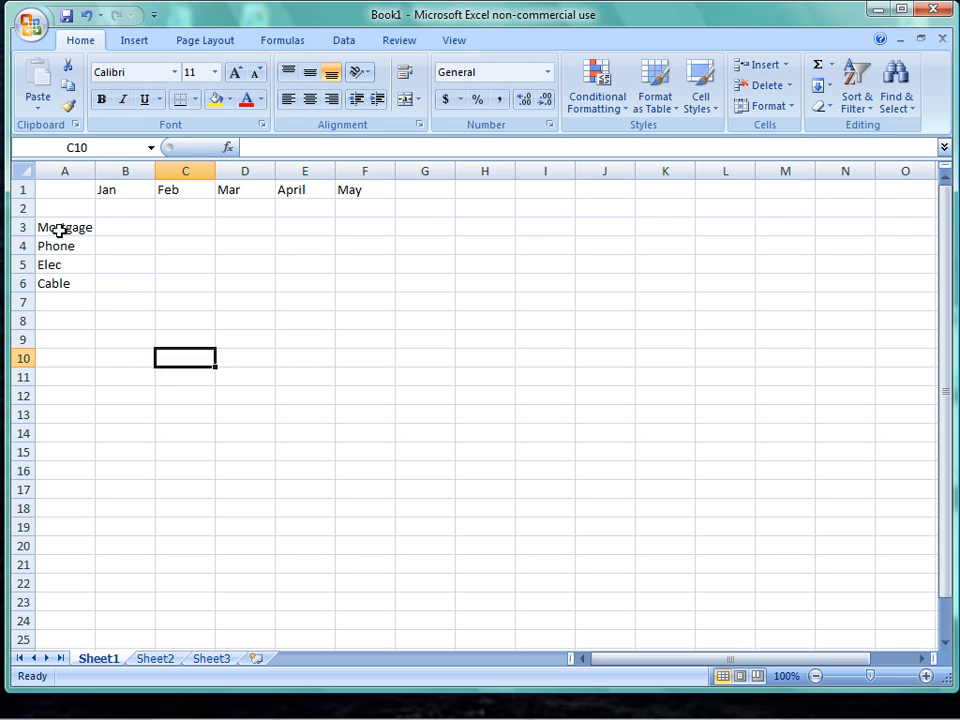
# Step: Enter 1200.00 as the January mortgage amount in cell B3
pyautogui.click(125, 227)
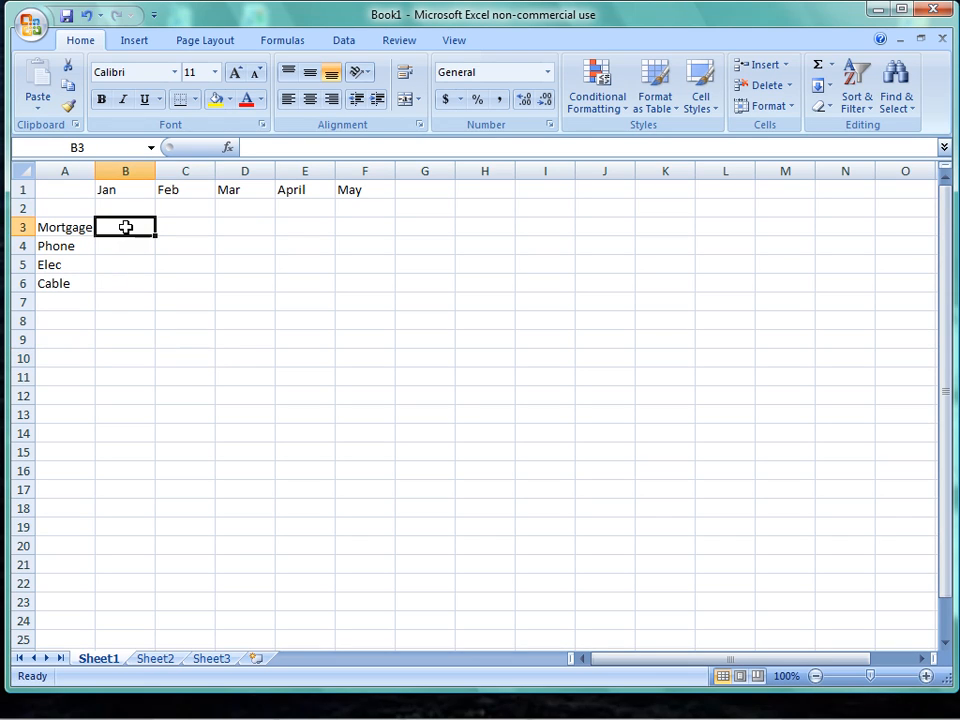
pyautogui.write('1200.00')
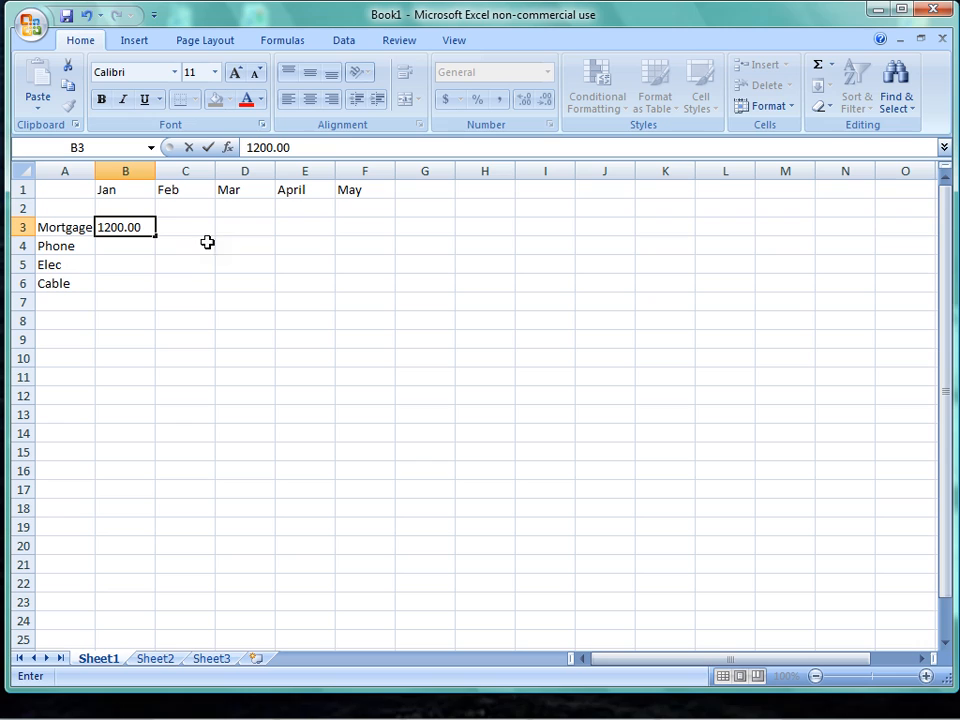
pyautogui.click(132, 244)
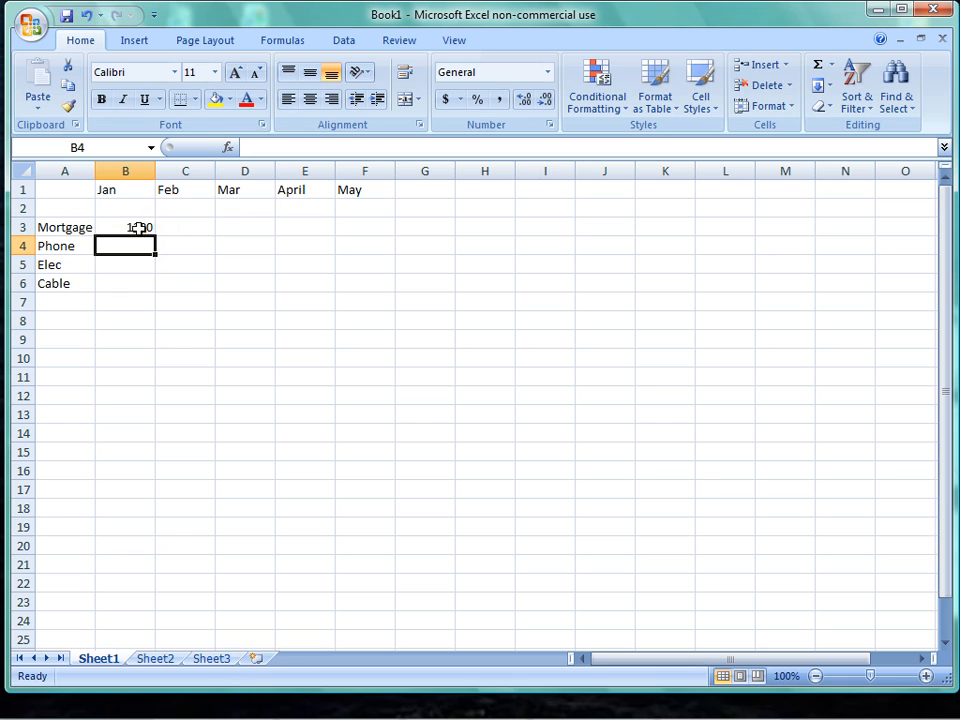
pyautogui.click(138, 228)
pyautogui.rightClick(138, 228)
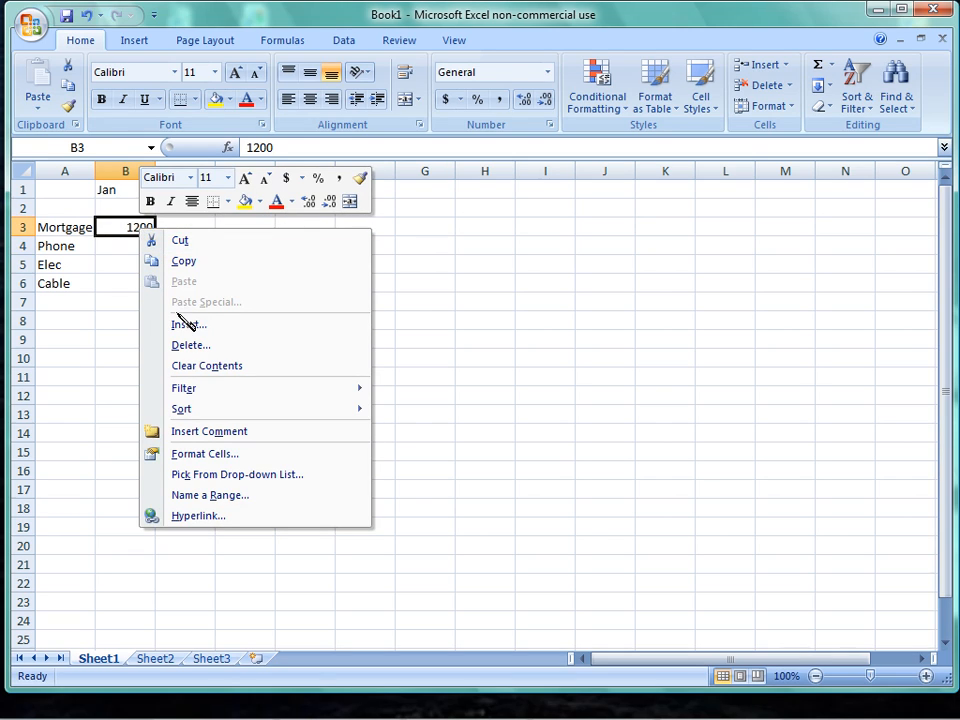
pyautogui.click(101, 375)
pyautogui.click(138, 351)
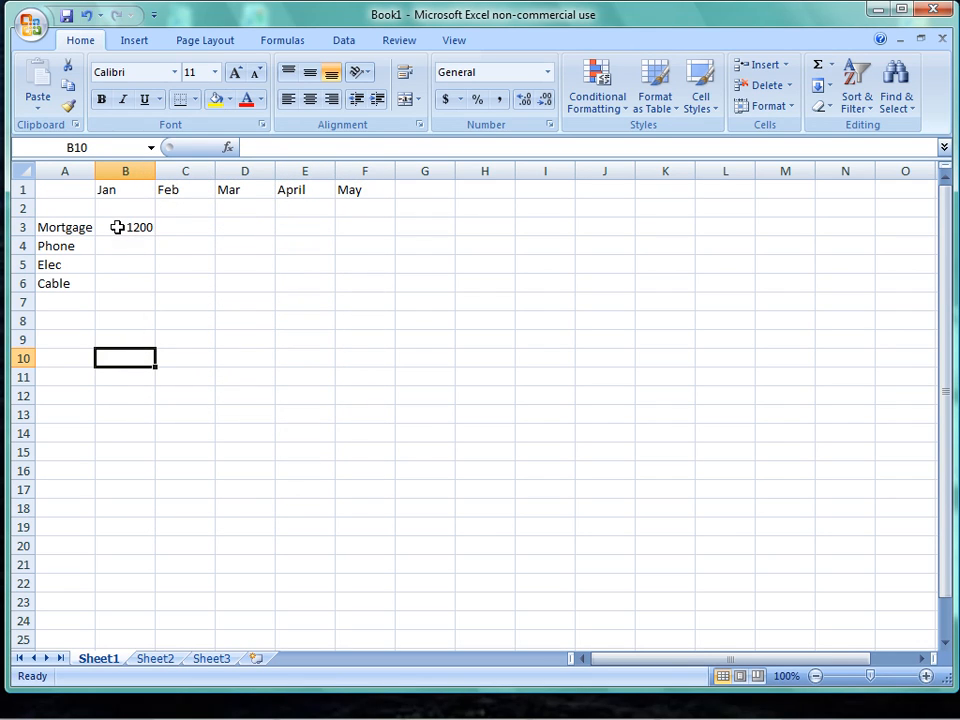
pyautogui.moveTo(117, 227); pyautogui.dragTo(344, 281)
pyautogui.click(272, 340)
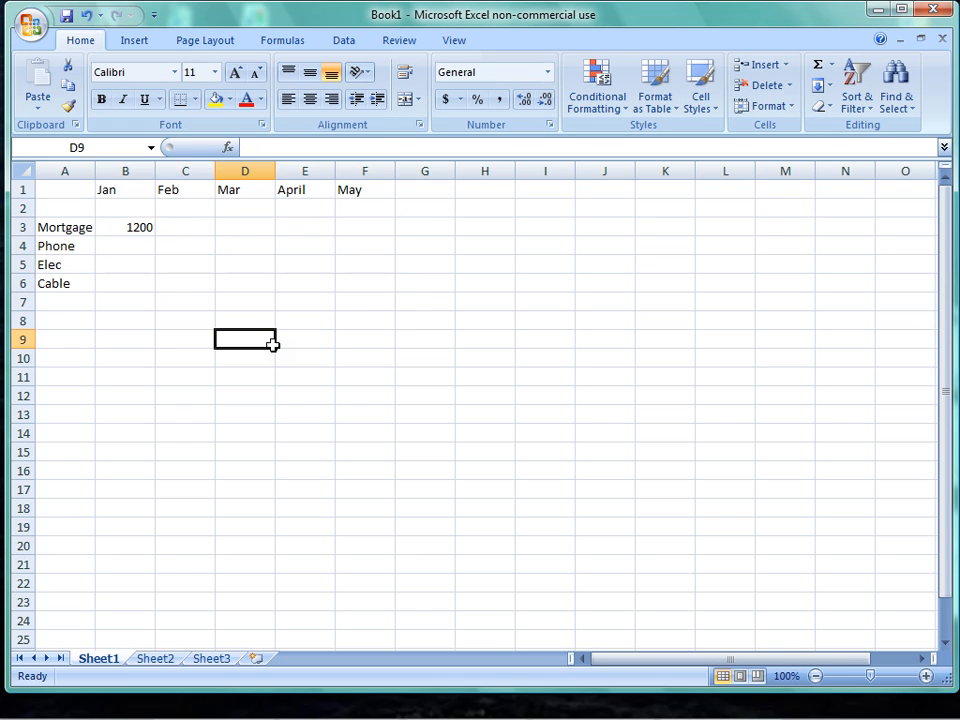
# Step: Open the cell formatting for the range B3:F6 and choose the Number category
pyautogui.click(123, 227)
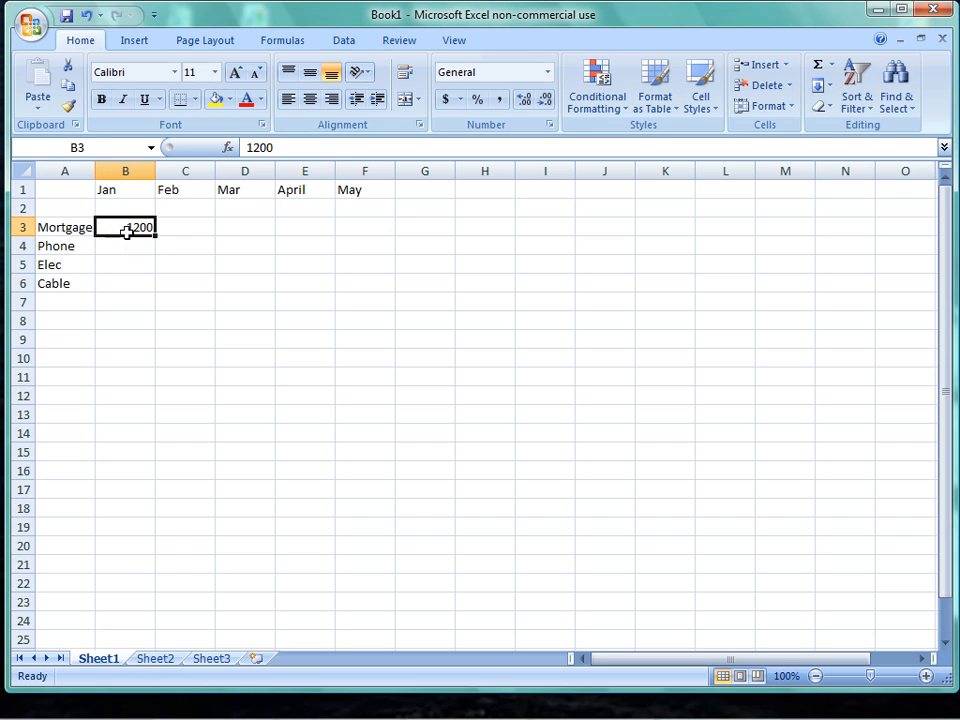
pyautogui.moveTo(126, 229); pyautogui.dragTo(348, 282)
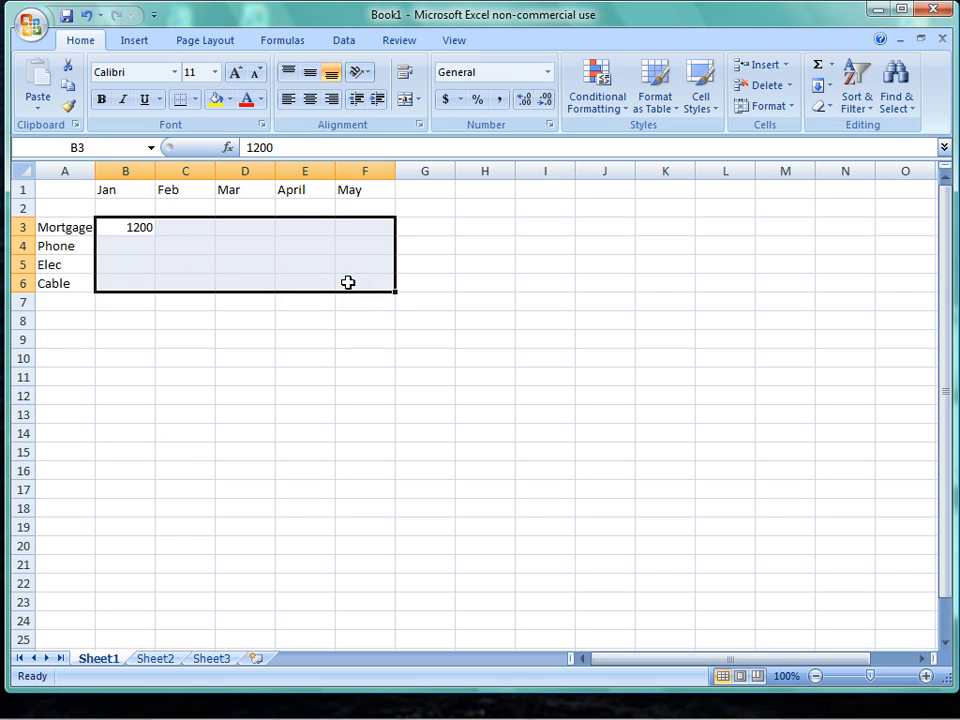
pyautogui.rightClick(179, 240)
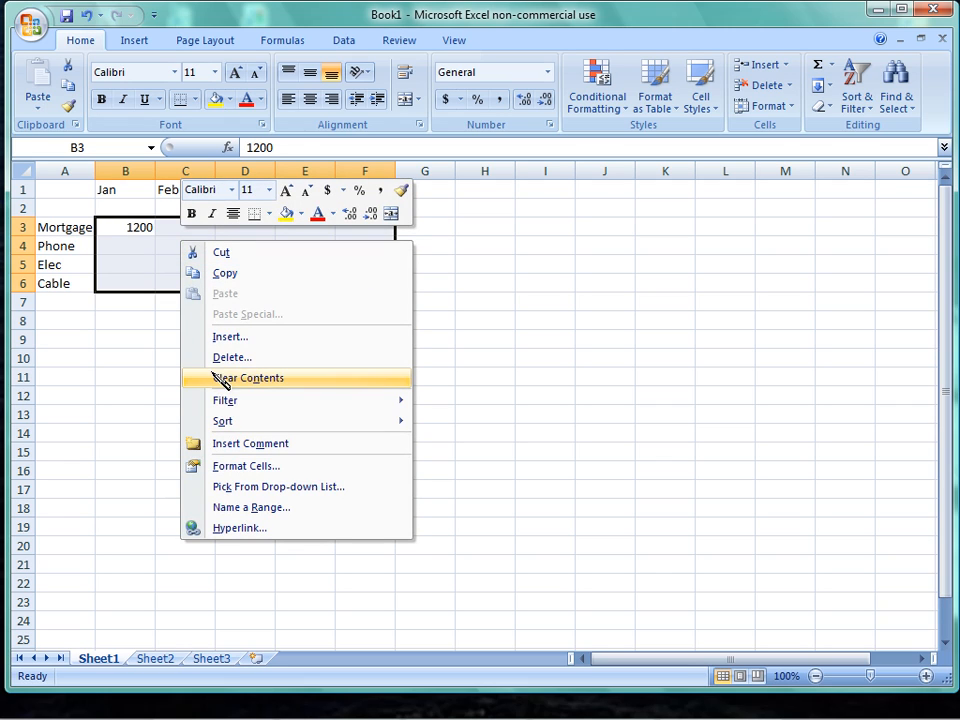
pyautogui.click(251, 467)
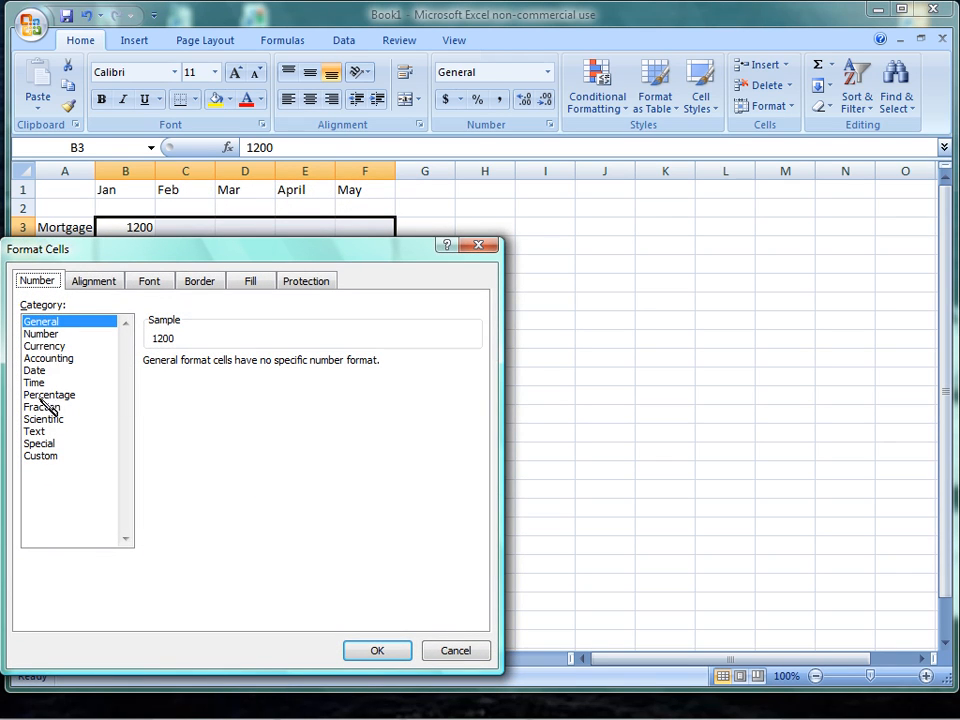
pyautogui.click(45, 334)
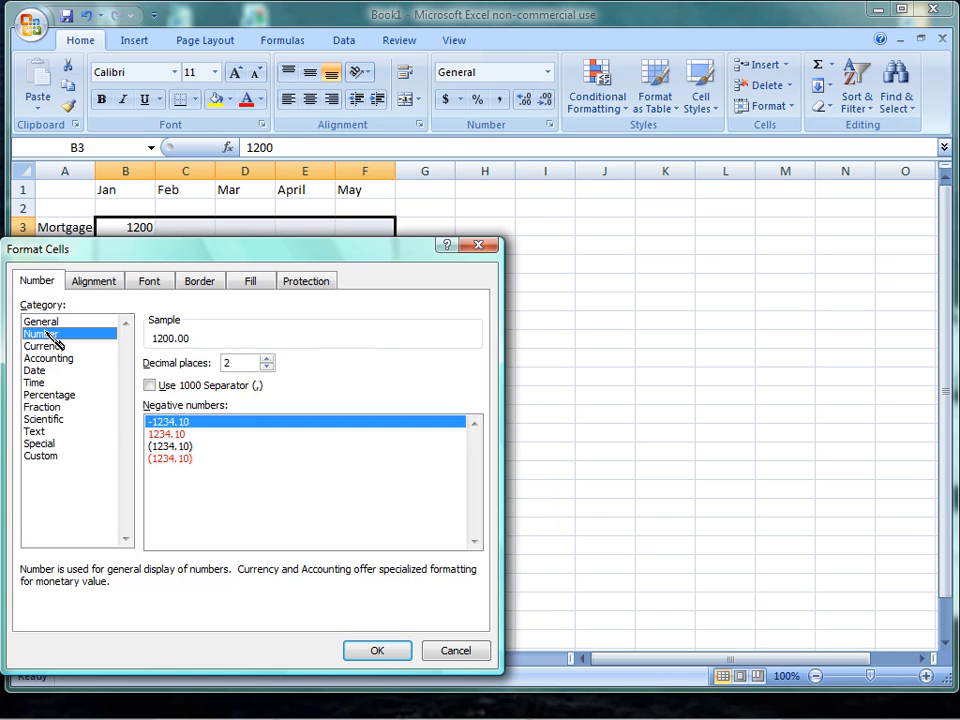
# Step: Set the number format to 2 decimal places and apply it to the selected range
pyautogui.click(268, 366)
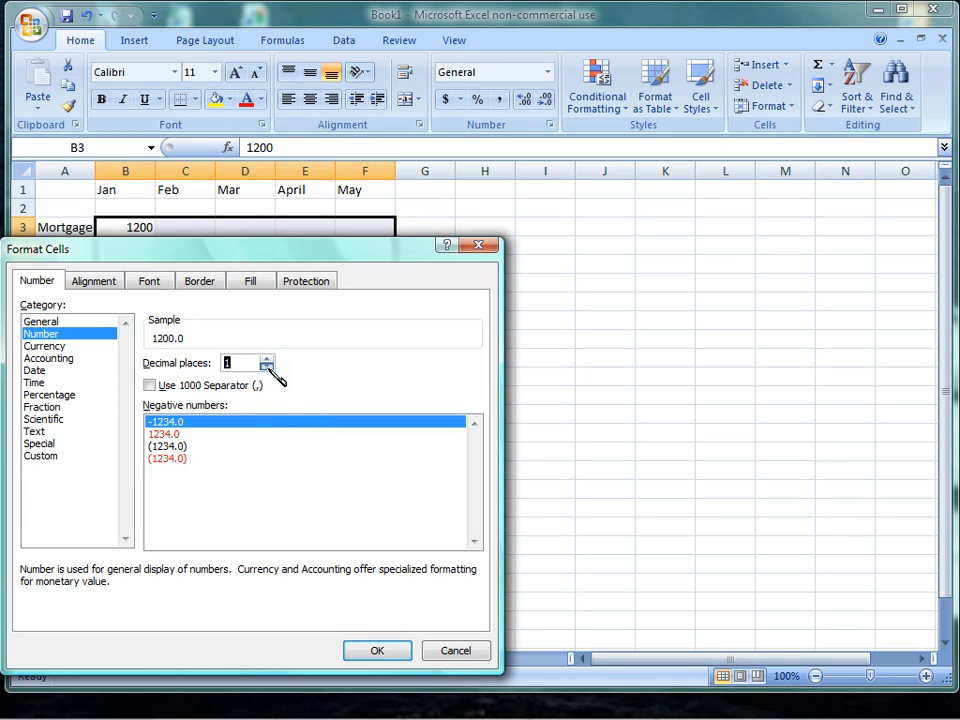
pyautogui.click(268, 366)
pyautogui.click(266, 359)
pyautogui.click(266, 359)
pyautogui.click(266, 359)
pyautogui.click(266, 359)
pyautogui.click(266, 359)
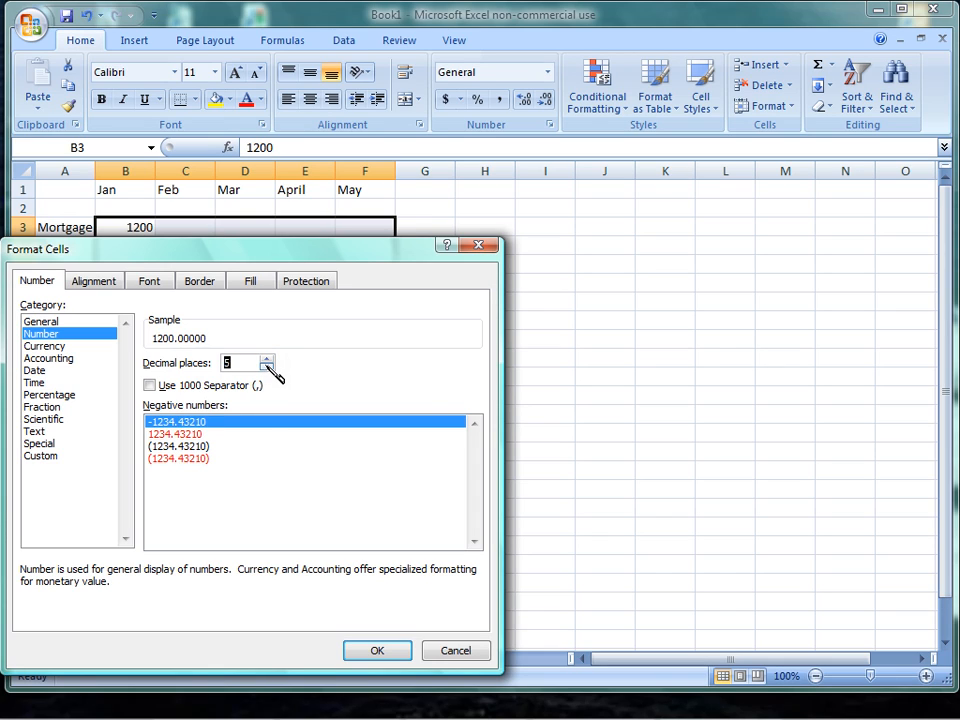
pyautogui.click(267, 366)
pyautogui.click(267, 366)
pyautogui.click(267, 366)
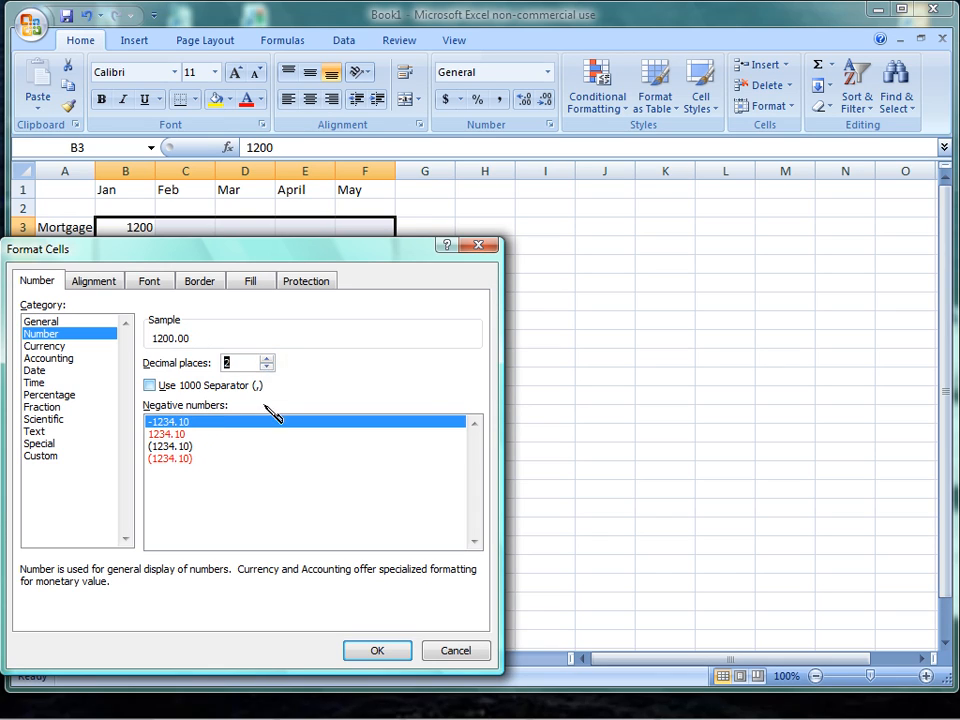
pyautogui.click(372, 650)
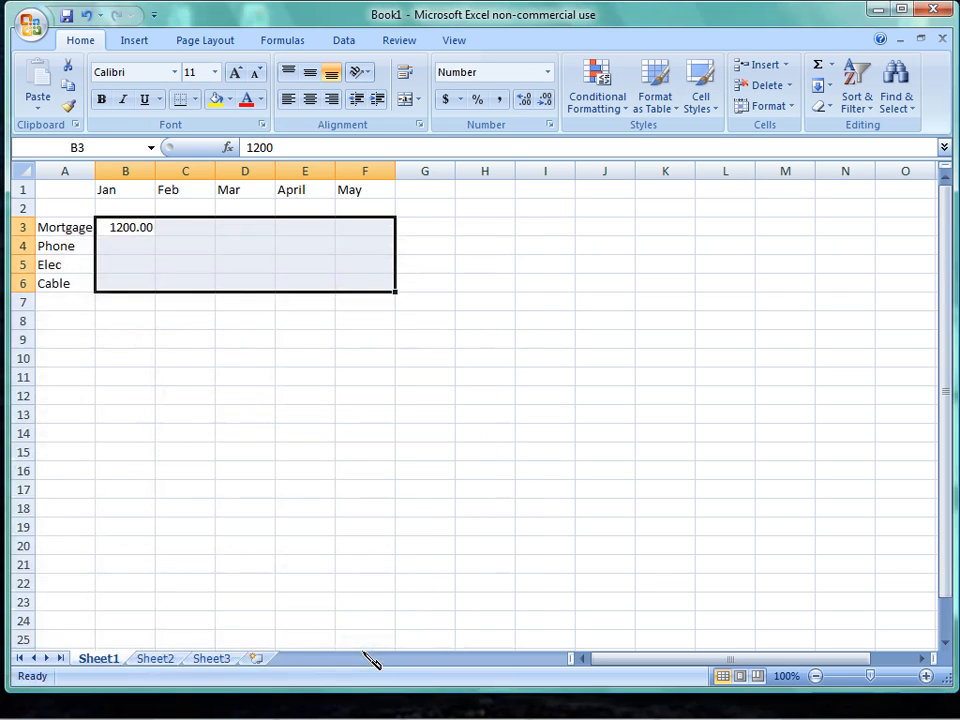
pyautogui.click(159, 407)
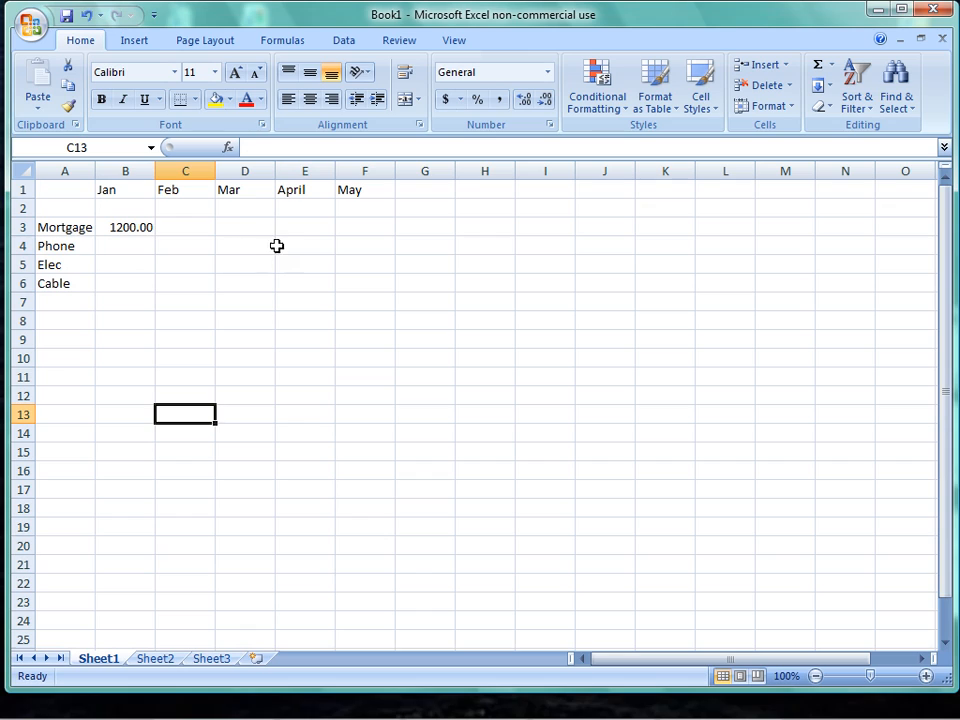
# Step: Enter the January amounts 250.00 for Phone in cell B4 and 300 for Elec in cell B5
pyautogui.click(131, 243)
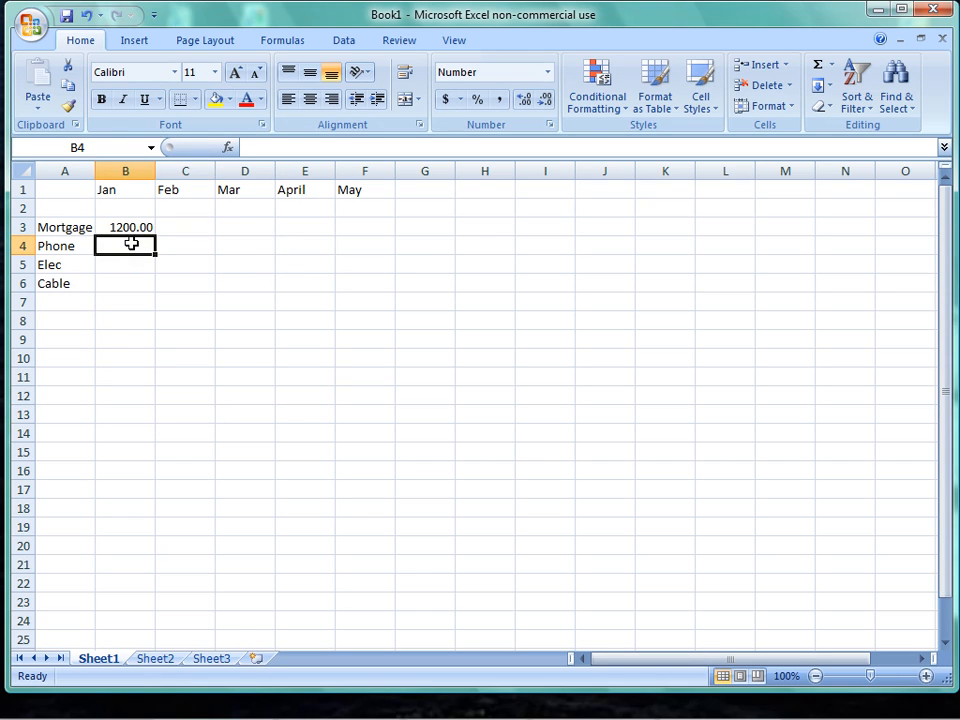
pyautogui.write('250')
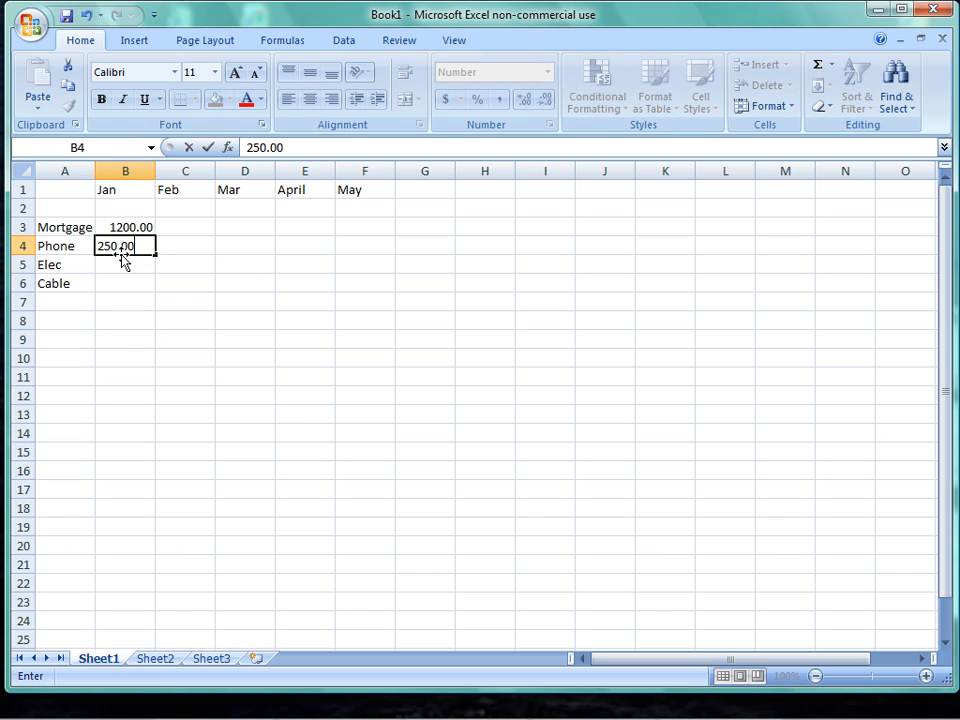
pyautogui.press('Return')
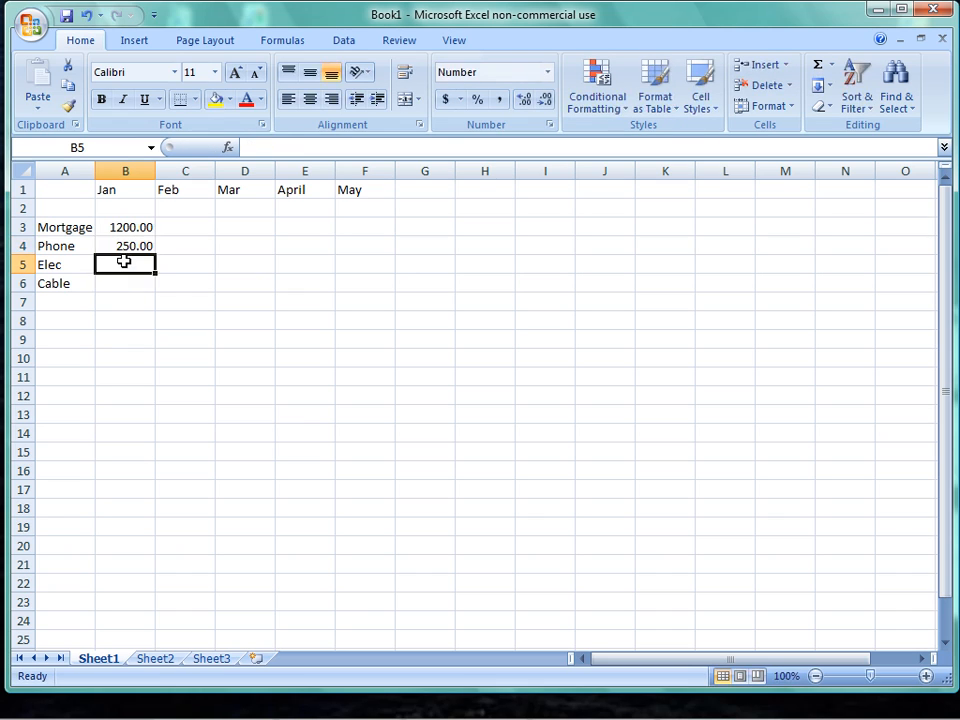
pyautogui.write('300')
pyautogui.click(131, 234)
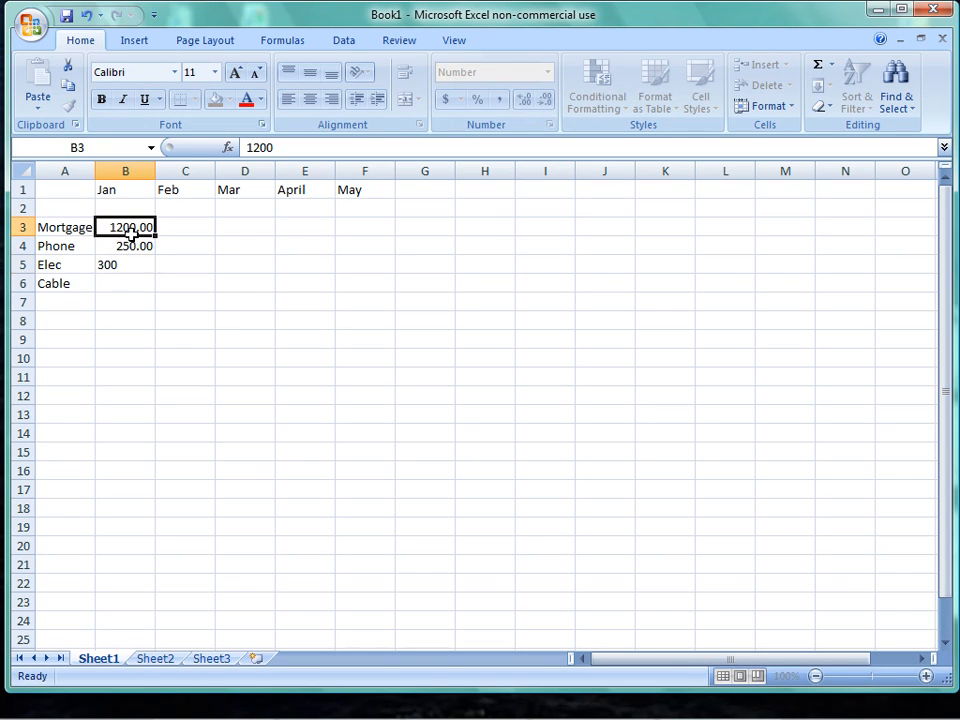
pyautogui.write('.')
pyautogui.click(132, 314)
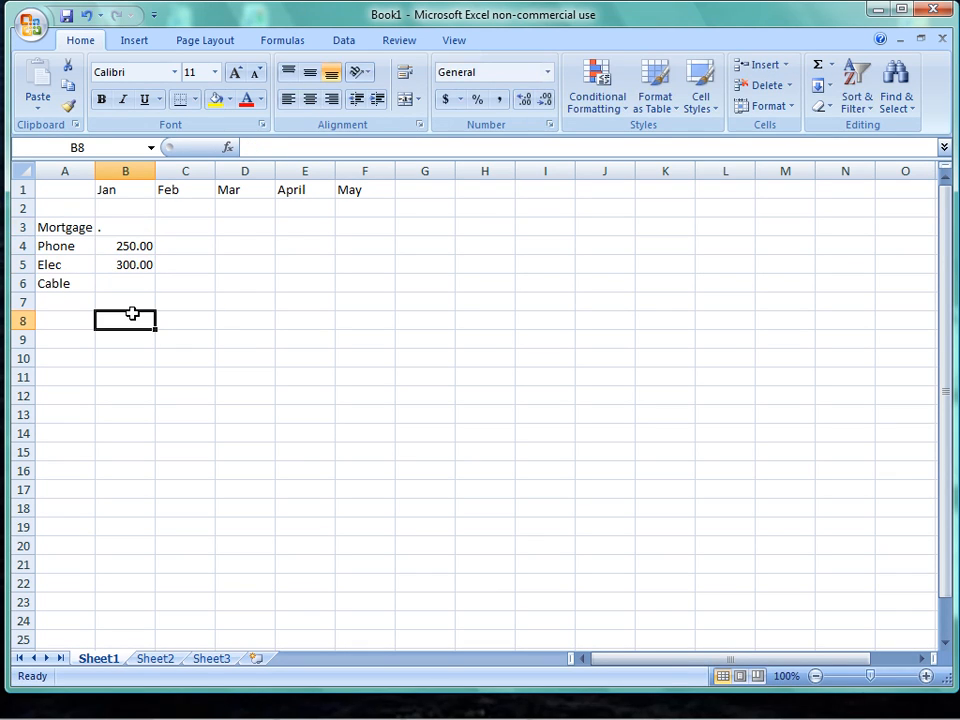
pyautogui.click(116, 227)
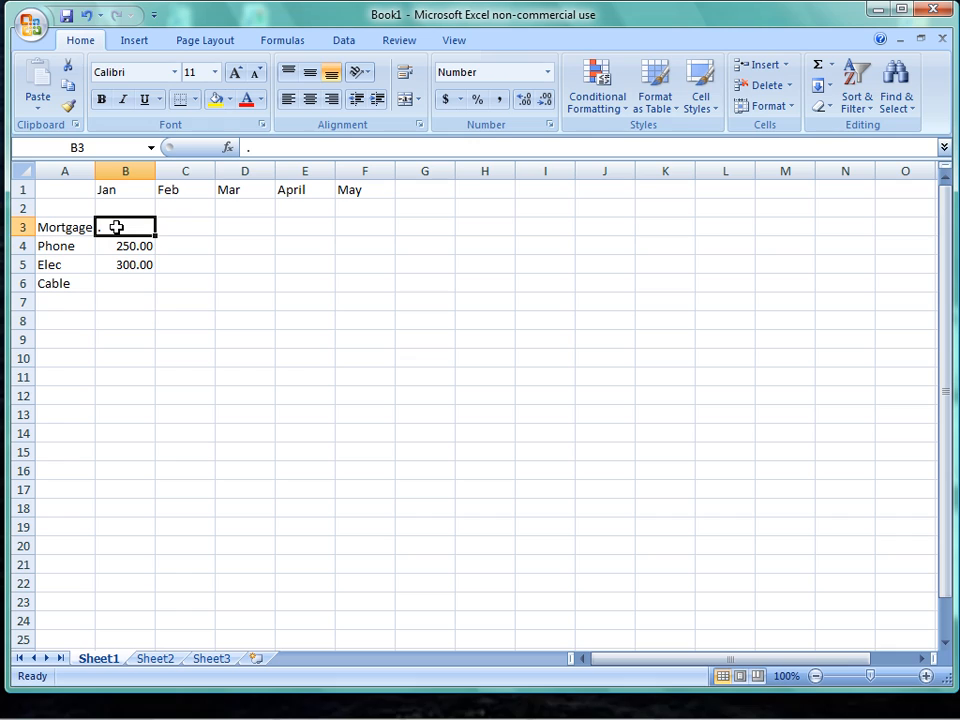
pyautogui.doubleClick(116, 227)
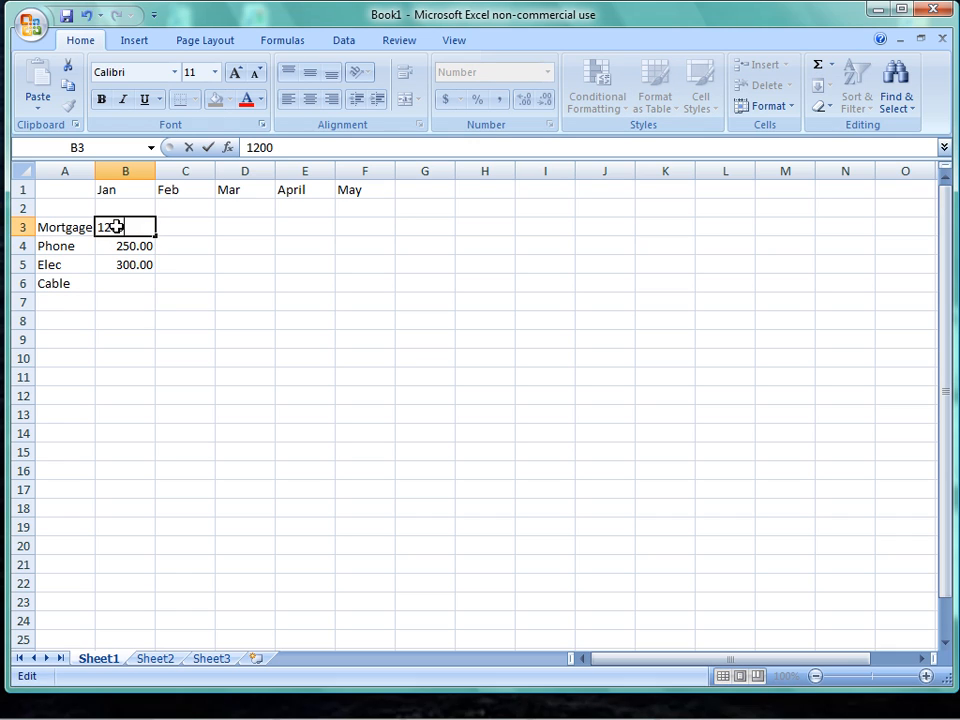
# Step: Enter 150.00 as the January cable amount in cell B6
pyautogui.click(121, 280)
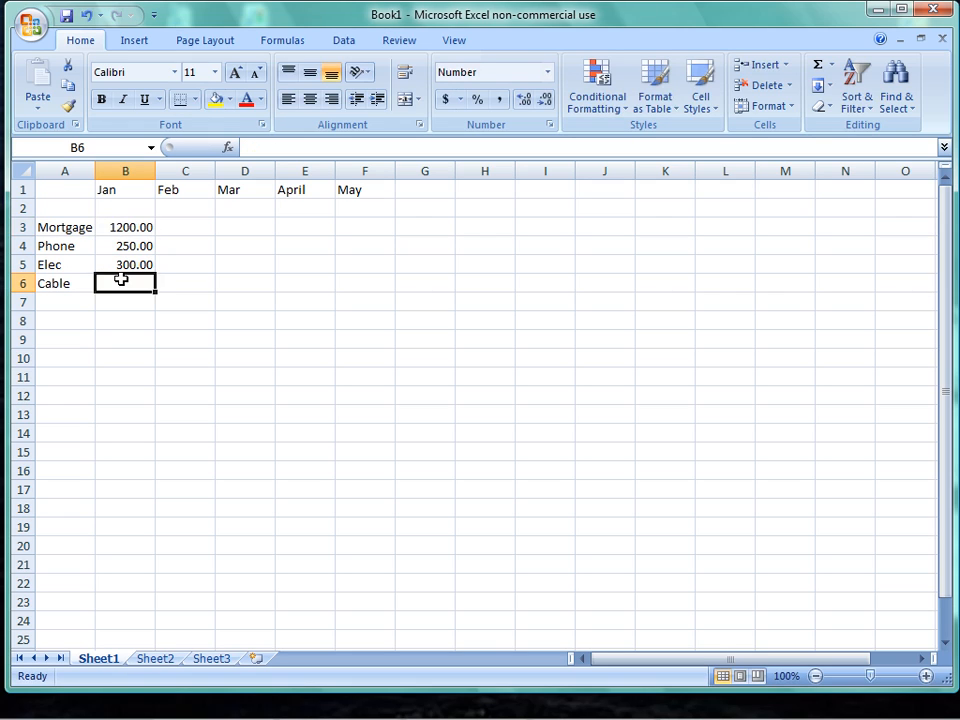
pyautogui.write('150.')
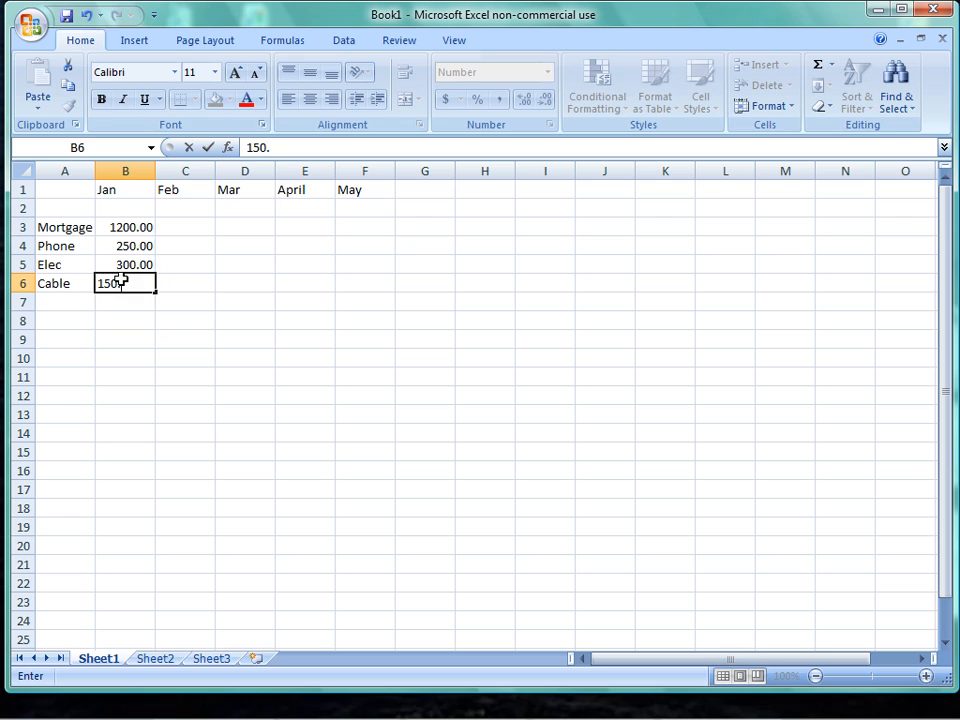
pyautogui.write('00')
pyautogui.click(131, 334)
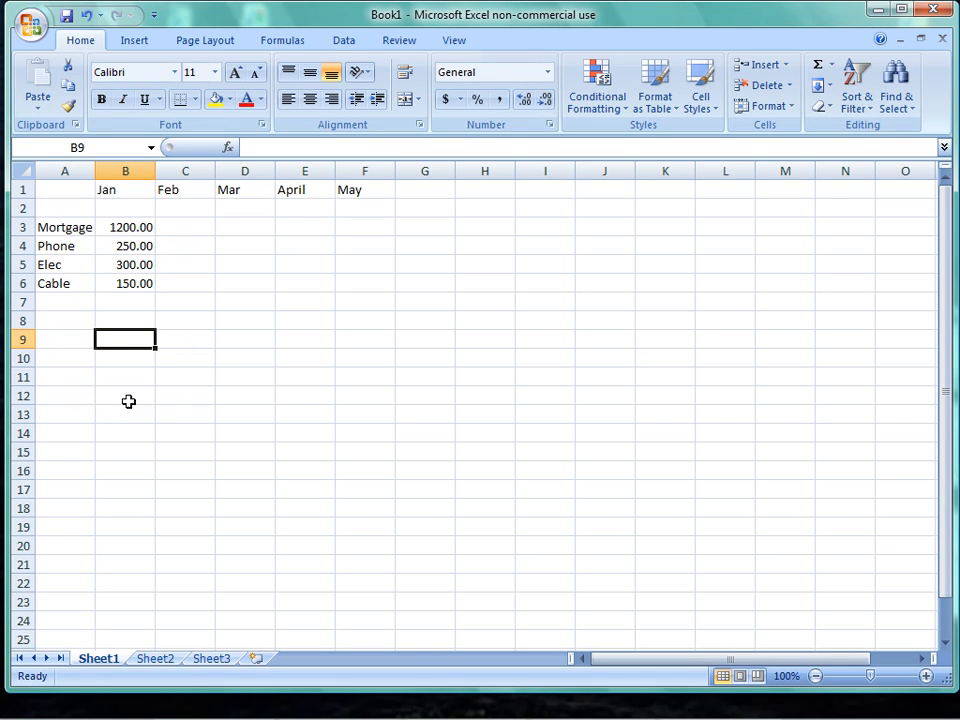
# Step: Total the January amounts in B3:B6 with AutoSum, placing the sum in cell B7
pyautogui.moveTo(127, 227); pyautogui.dragTo(127, 300)
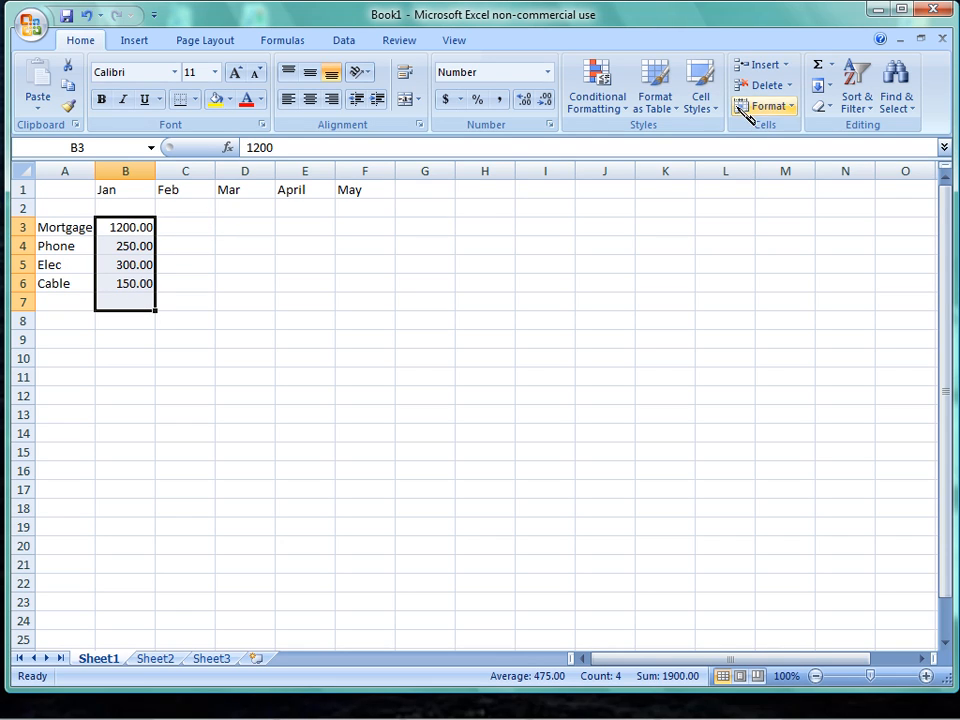
pyautogui.click(818, 66)
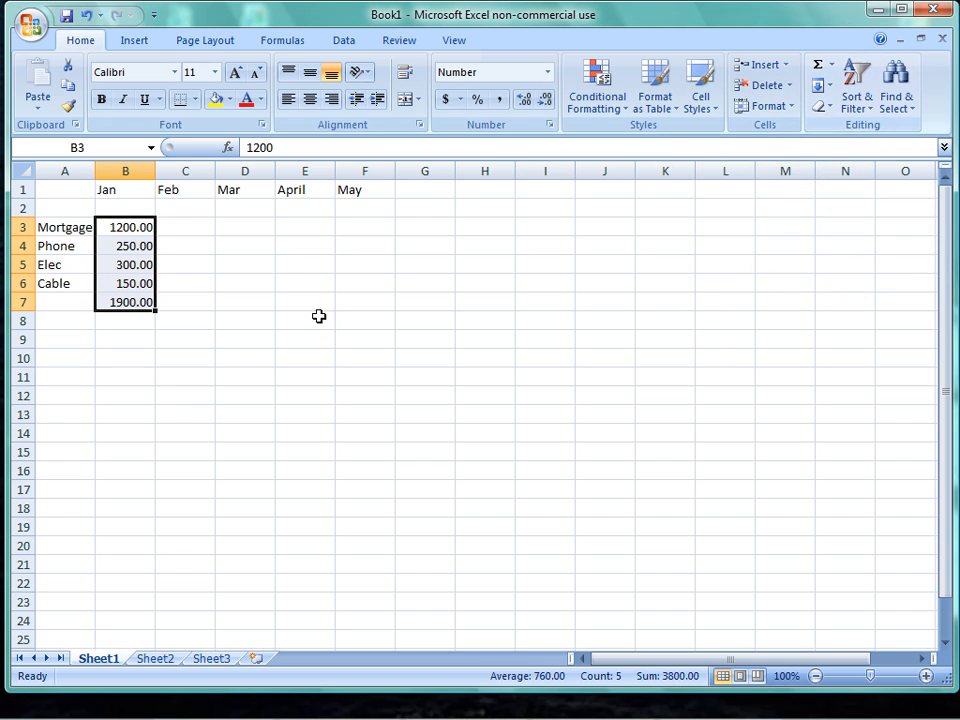
# Step: Fill the expense range A3:F7 with a tan background colour
pyautogui.click(155, 402)
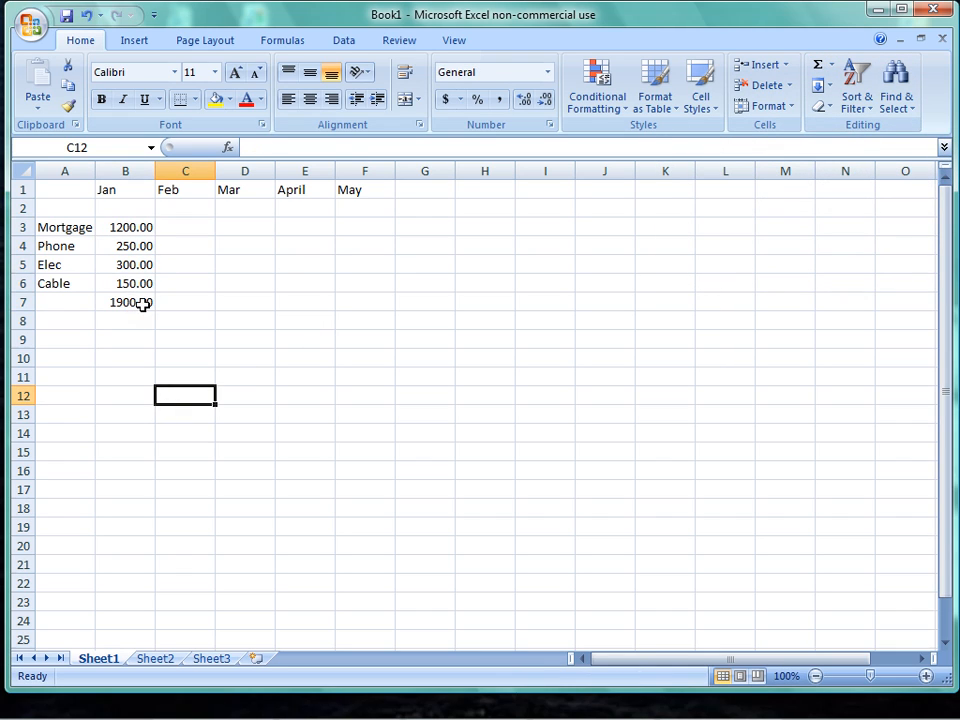
pyautogui.click(66, 229)
pyautogui.moveTo(66, 229); pyautogui.dragTo(359, 297)
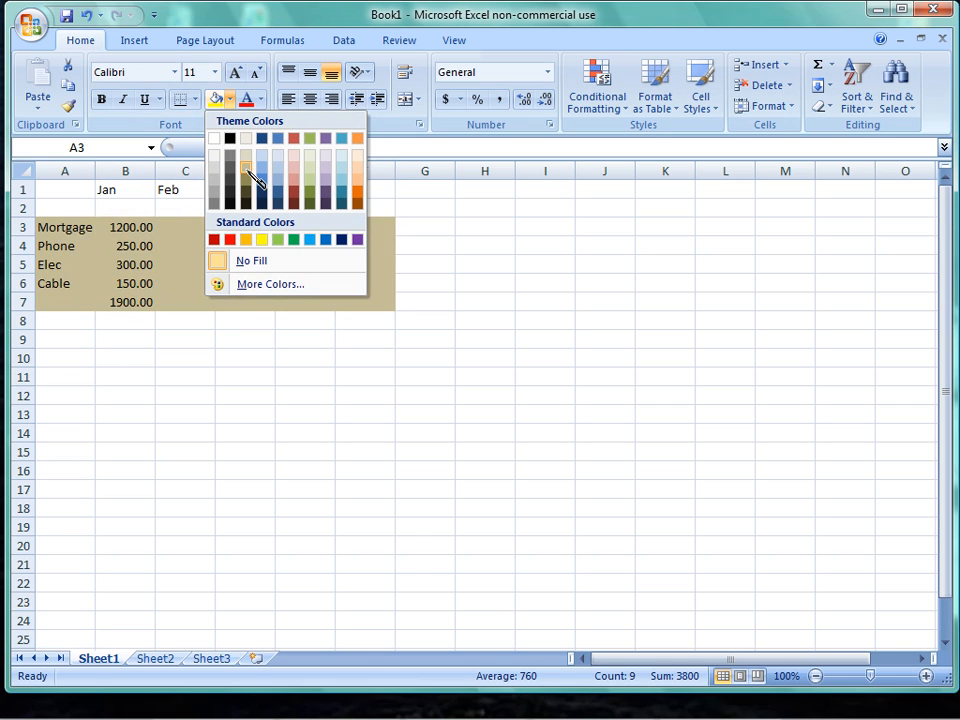
pyautogui.click(248, 171)
pyautogui.click(249, 327)
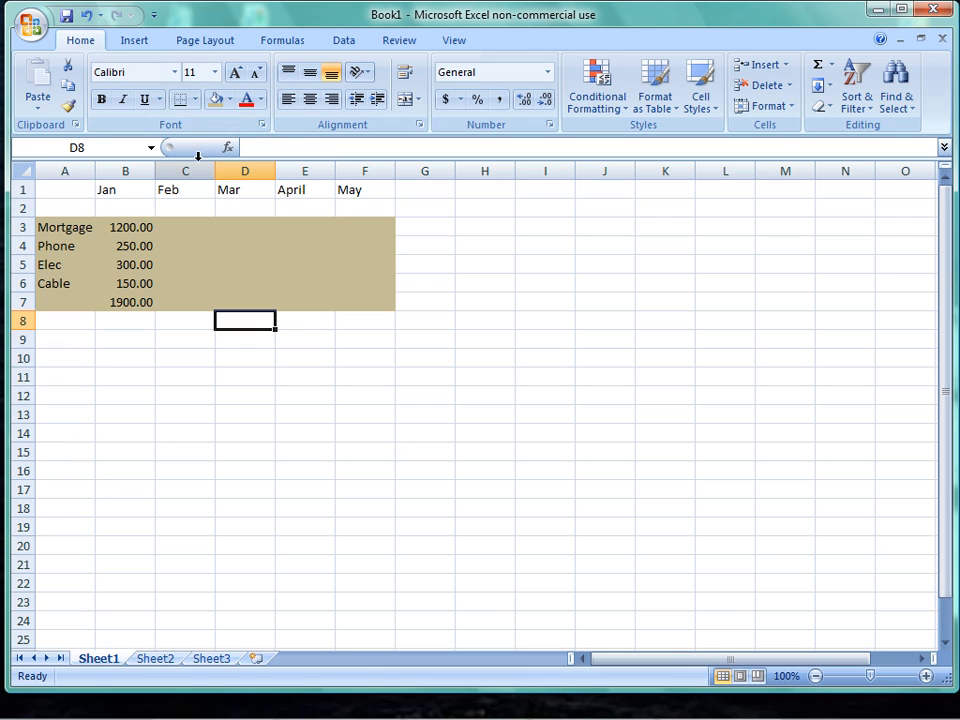
# Step: Change the font colour of the expense range A3:F7 to dark red
pyautogui.click(262, 101)
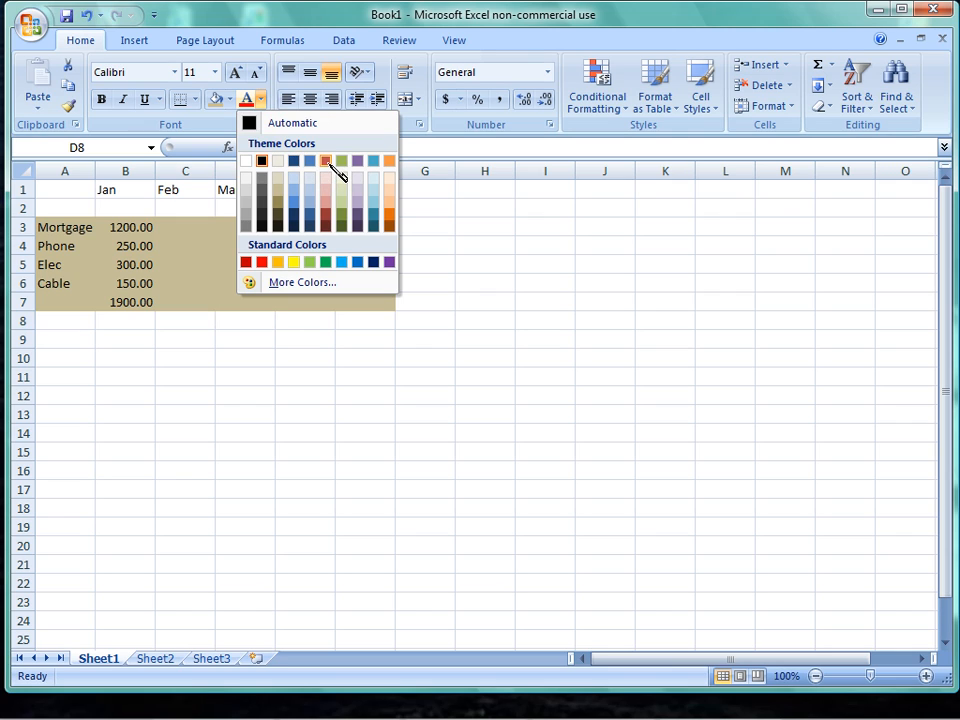
pyautogui.click(155, 471)
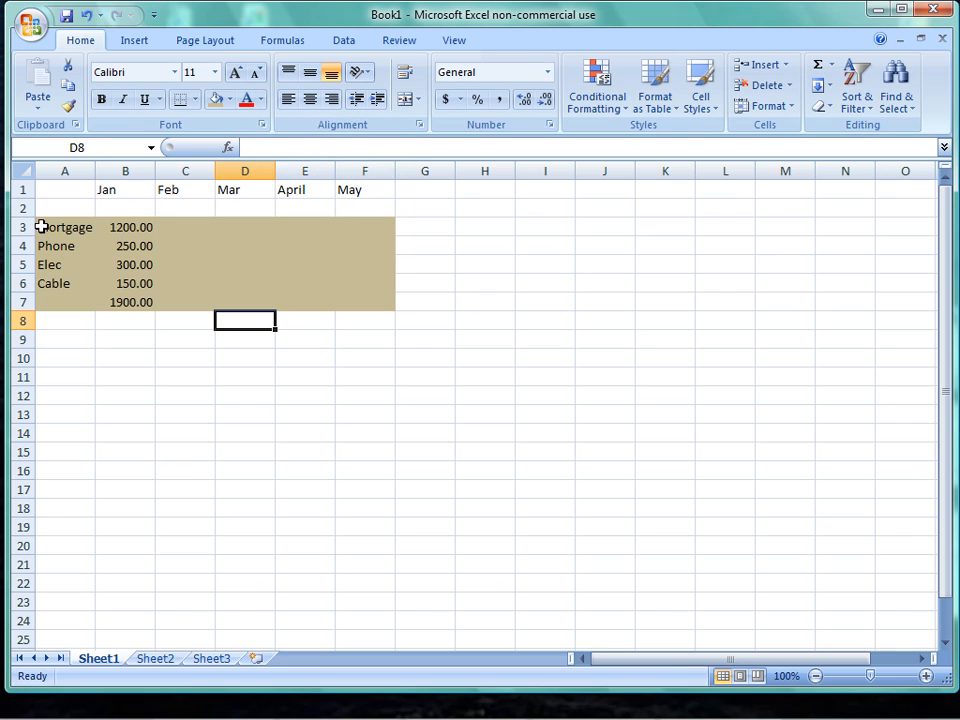
pyautogui.moveTo(41, 227); pyautogui.dragTo(359, 295)
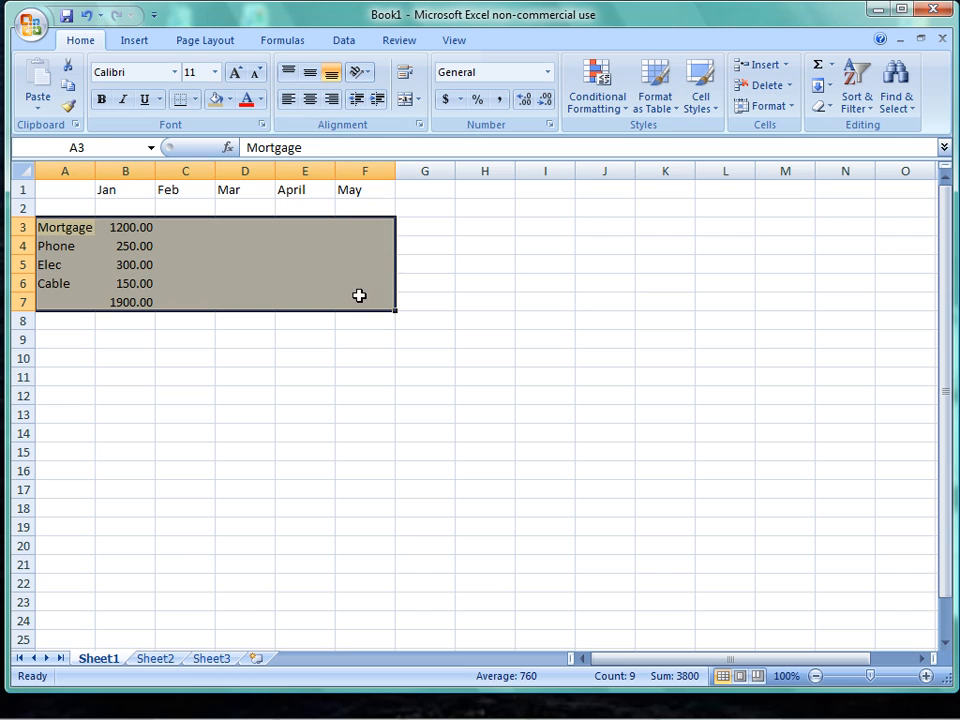
pyautogui.click(261, 100)
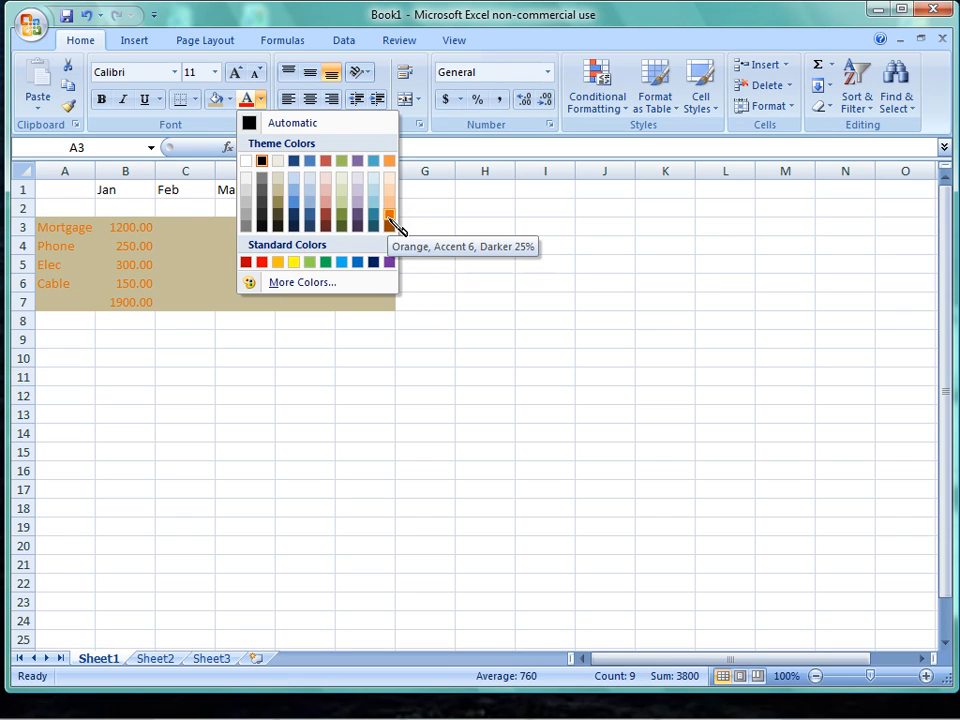
pyautogui.click(325, 215)
pyautogui.click(227, 380)
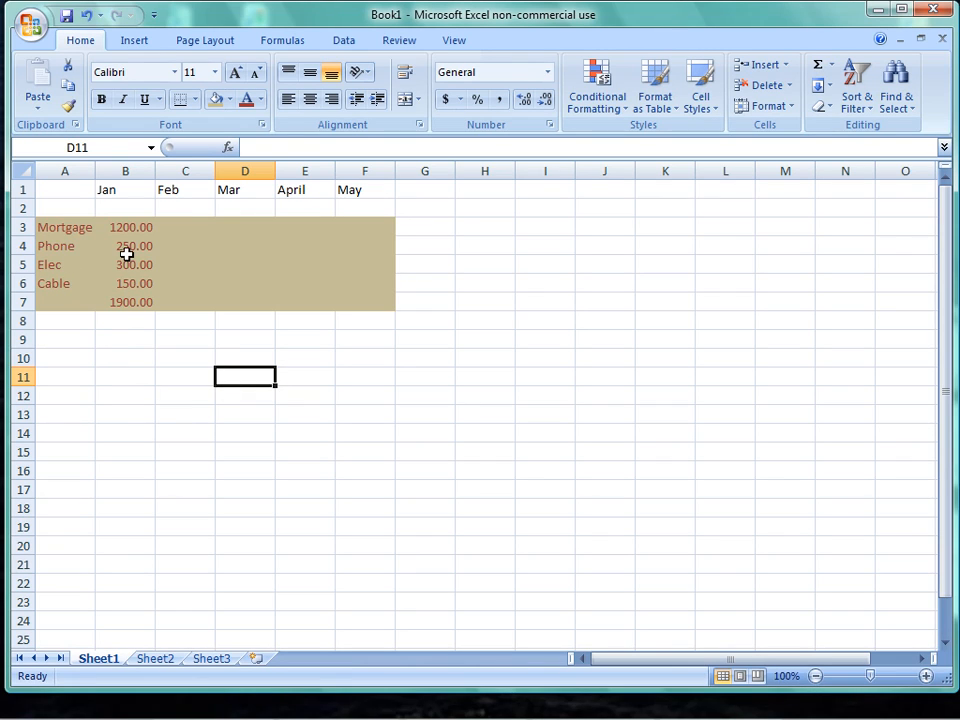
# Step: Insert the picture AnimalSymbolismTiger.jpg from the Animals folder into the sheet
pyautogui.click(137, 42)
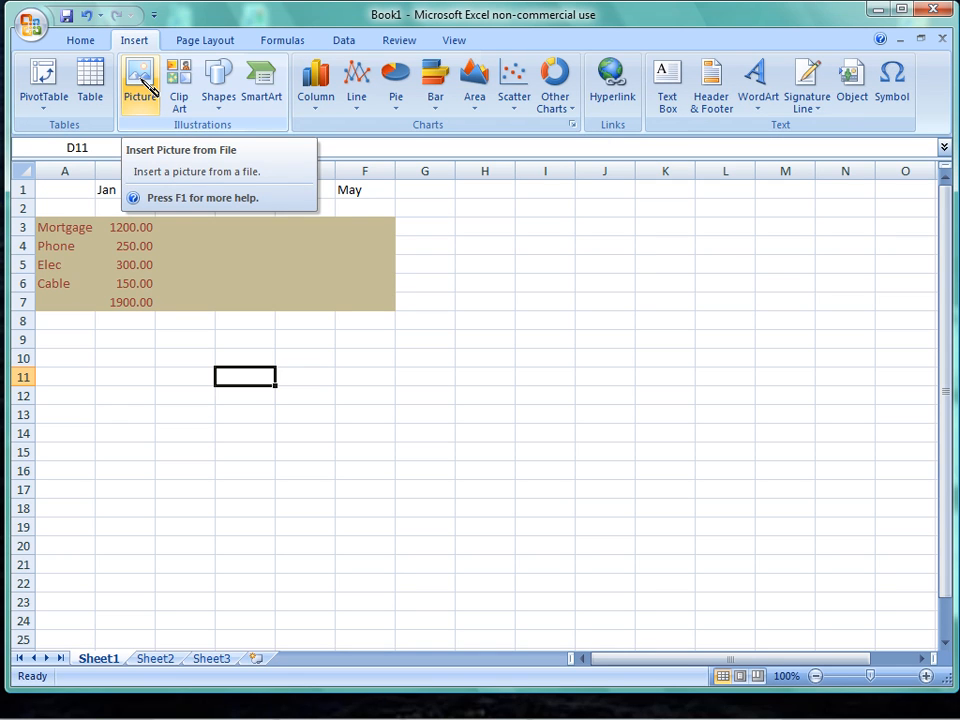
pyautogui.click(145, 88)
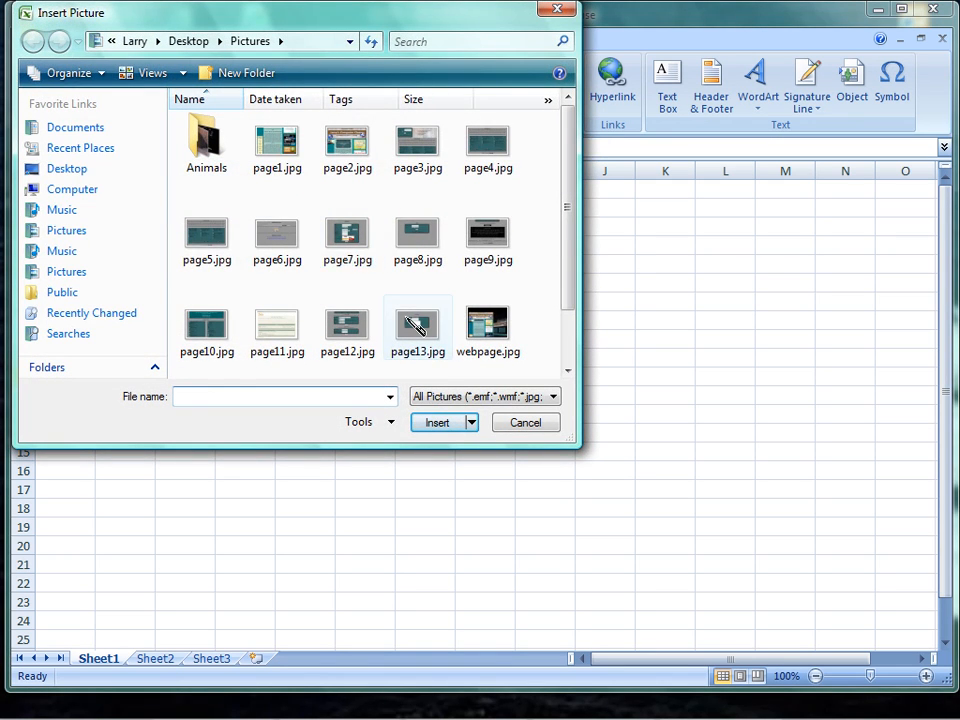
pyautogui.doubleClick(206, 140)
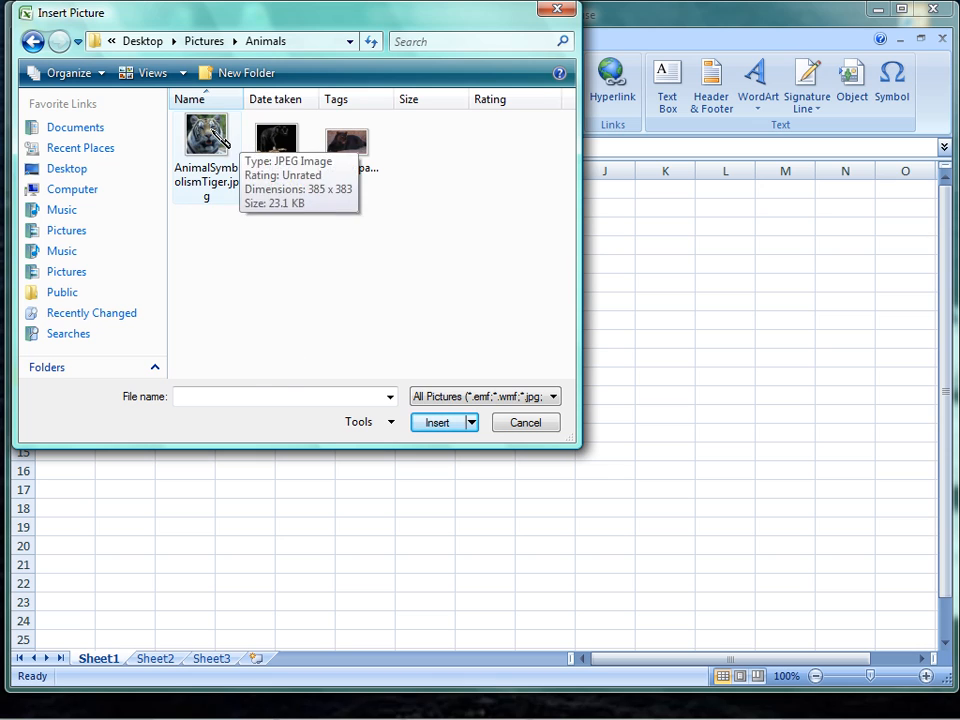
pyautogui.doubleClick(218, 140)
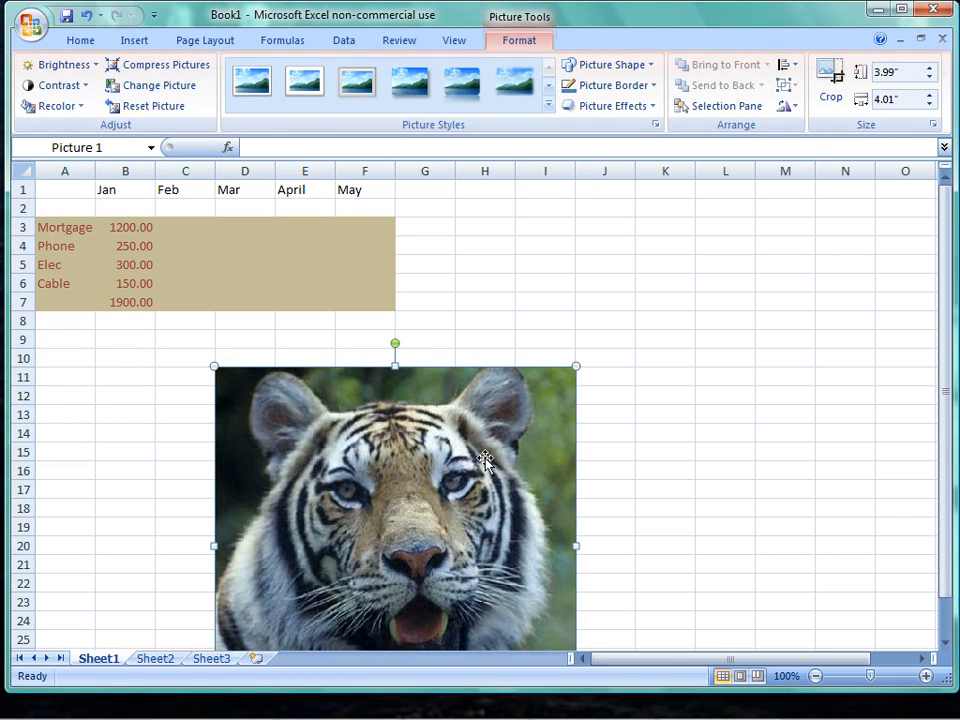
# Step: Shrink the tiger picture to about 0.78 by 0.78 inches and place it beside the table at cell G3
pyautogui.moveTo(458, 453); pyautogui.dragTo(728, 299)
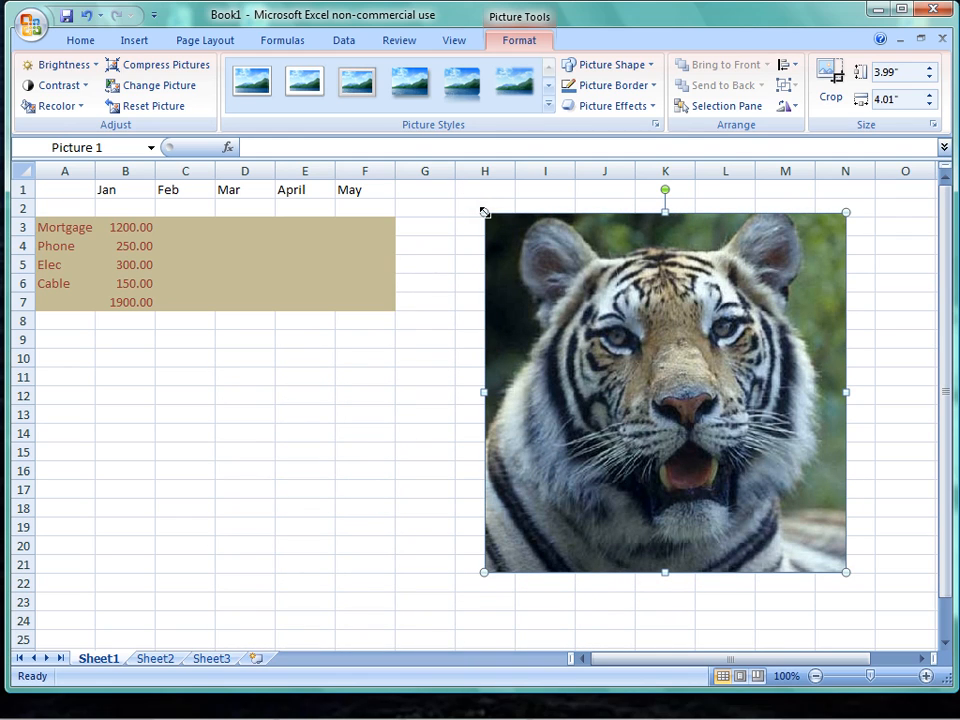
pyautogui.moveTo(484, 212); pyautogui.dragTo(775, 501)
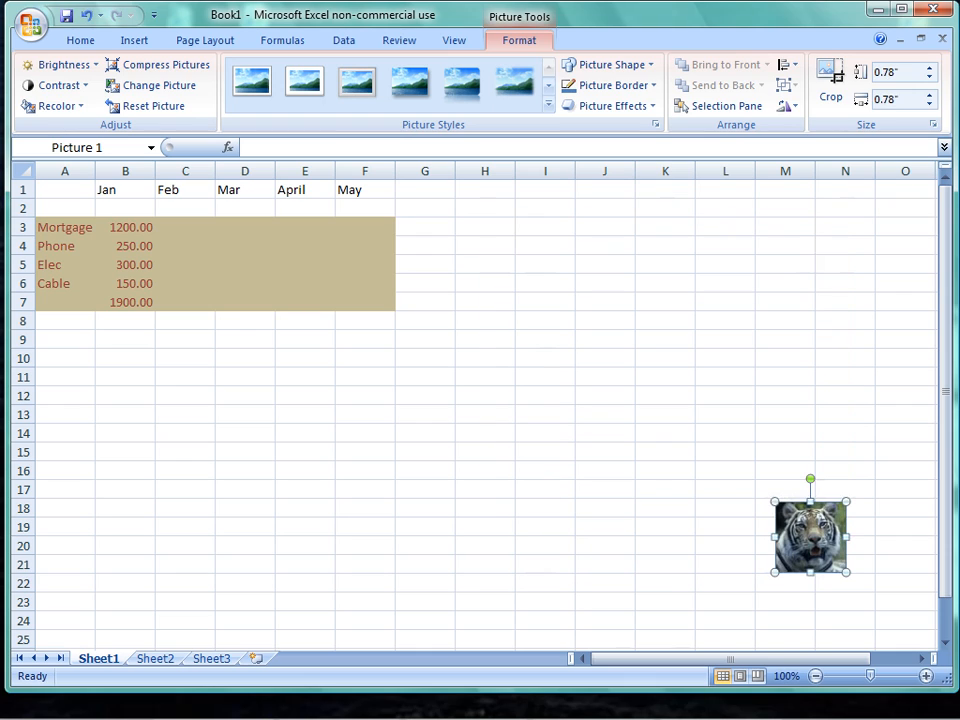
pyautogui.moveTo(815, 543); pyautogui.dragTo(436, 256)
pyautogui.click(465, 396)
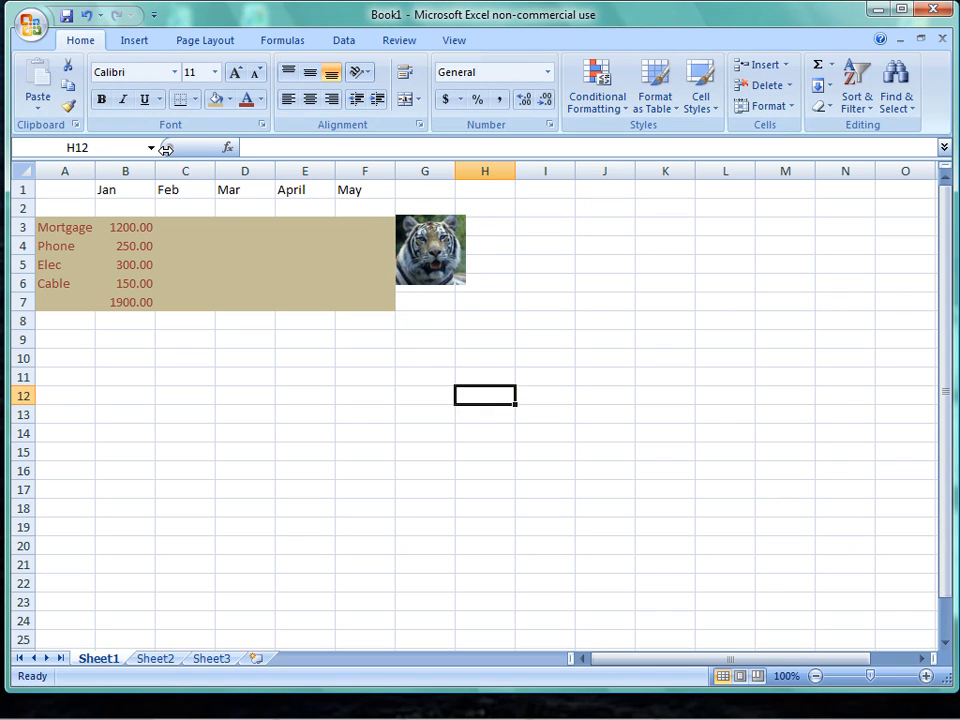
# Step: Search all clip art collections for computer
pyautogui.click(141, 42)
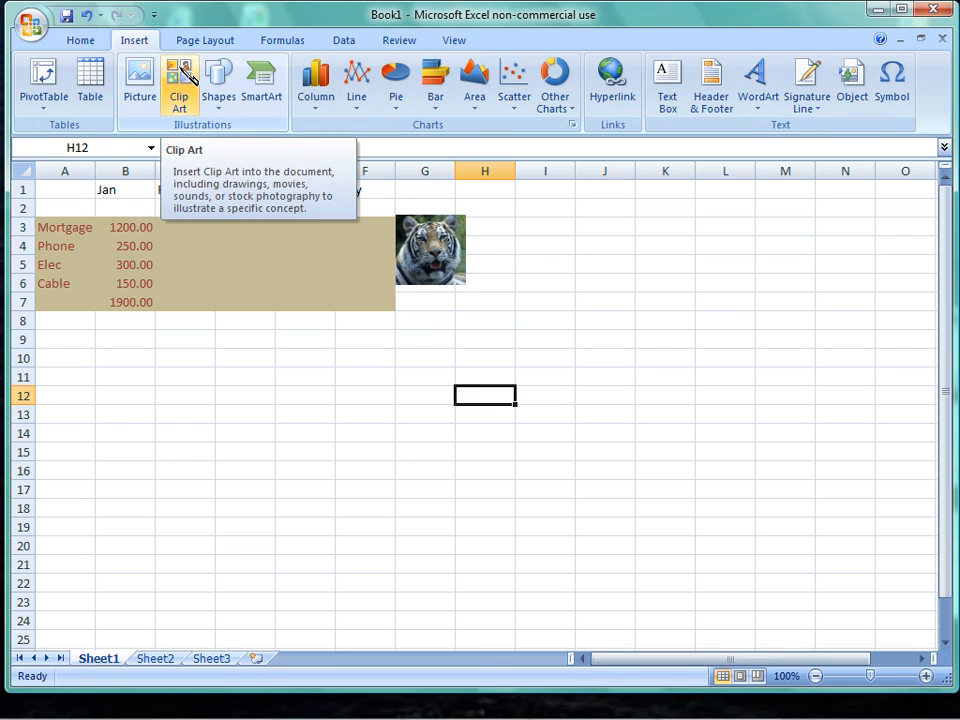
pyautogui.click(189, 85)
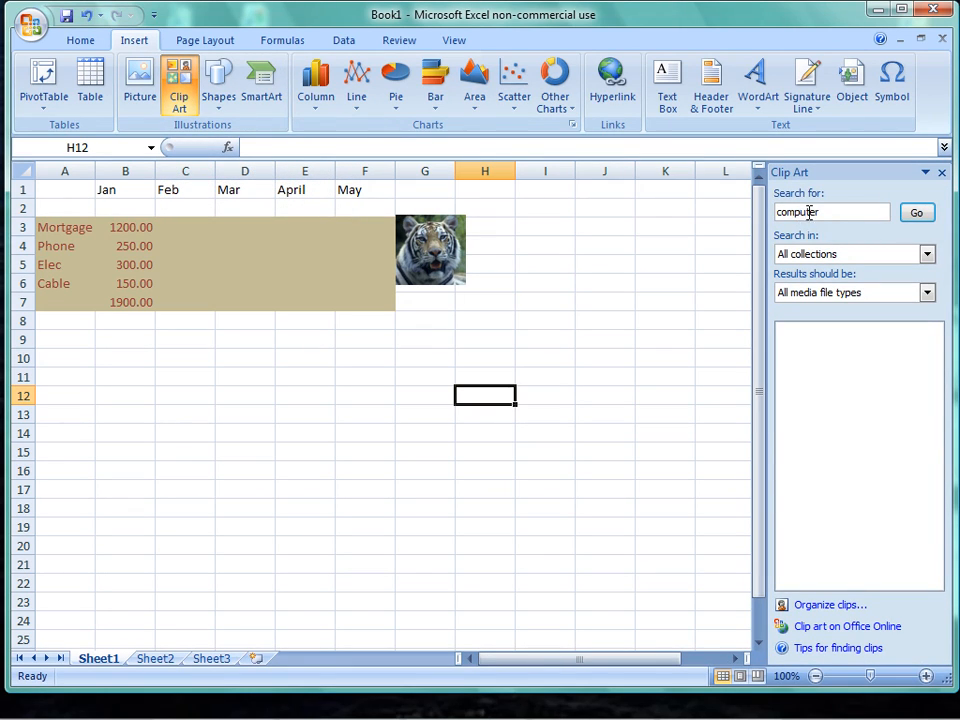
pyautogui.click(921, 216)
pyautogui.click(917, 214)
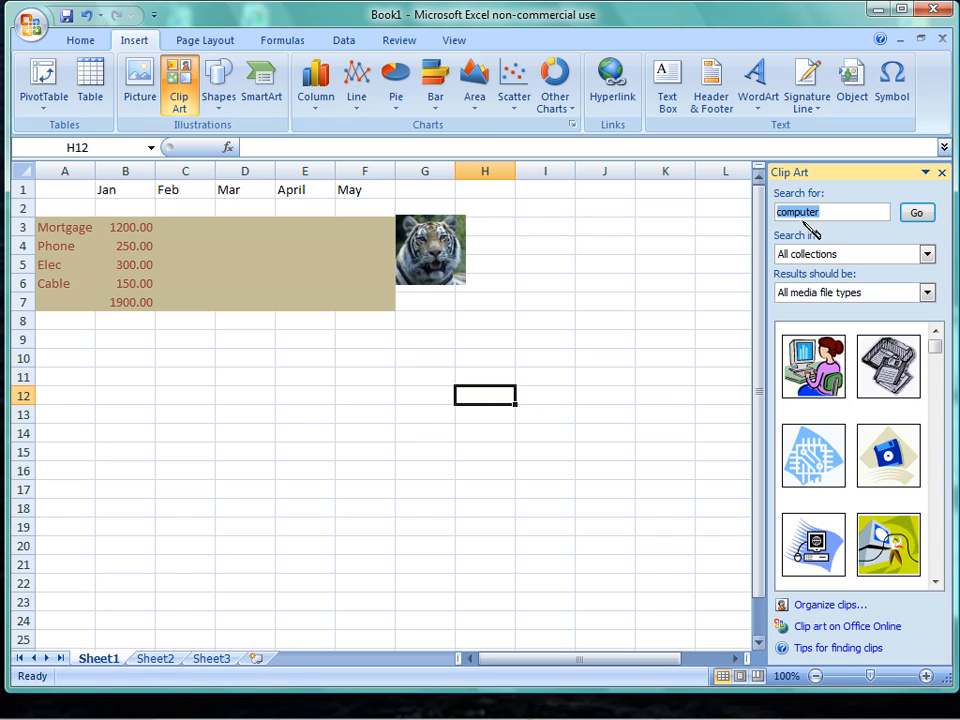
pyautogui.moveTo(813, 365)
# Step: Search the clip art for grand canyon, insert the first resulting picture and close the clip art search
pyautogui.write('gl')
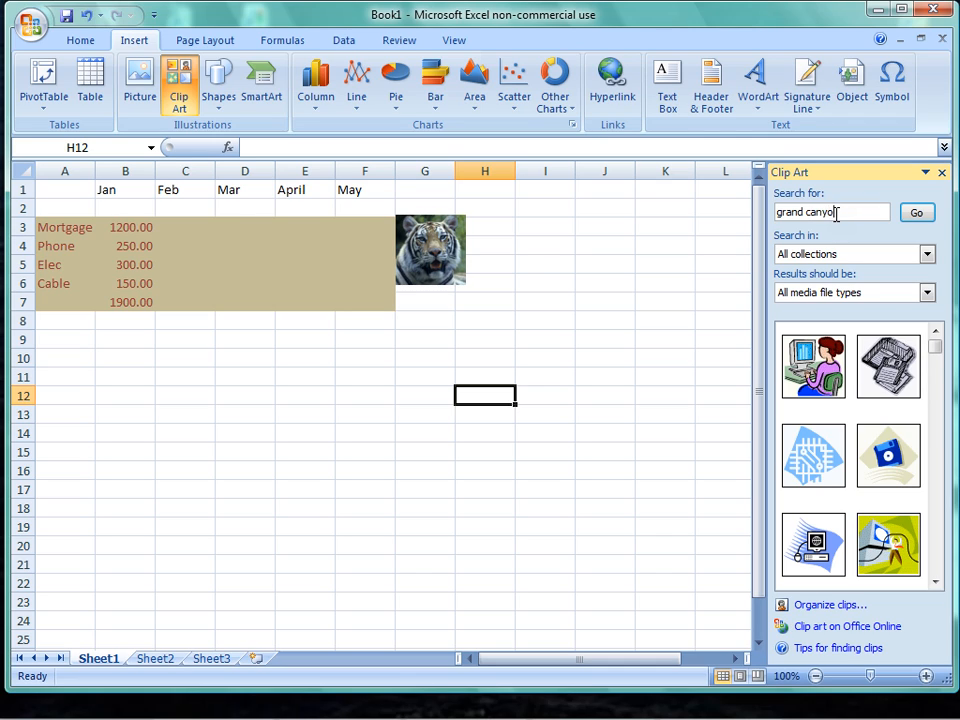
pyautogui.press('Return')
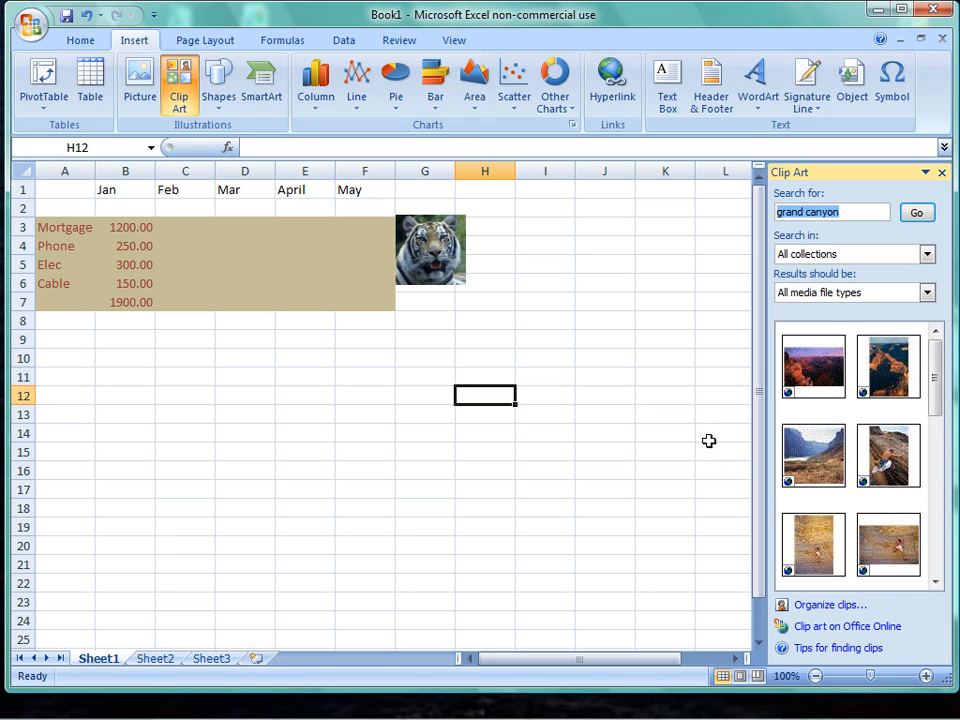
pyautogui.moveTo(818, 368); pyautogui.dragTo(820, 370)
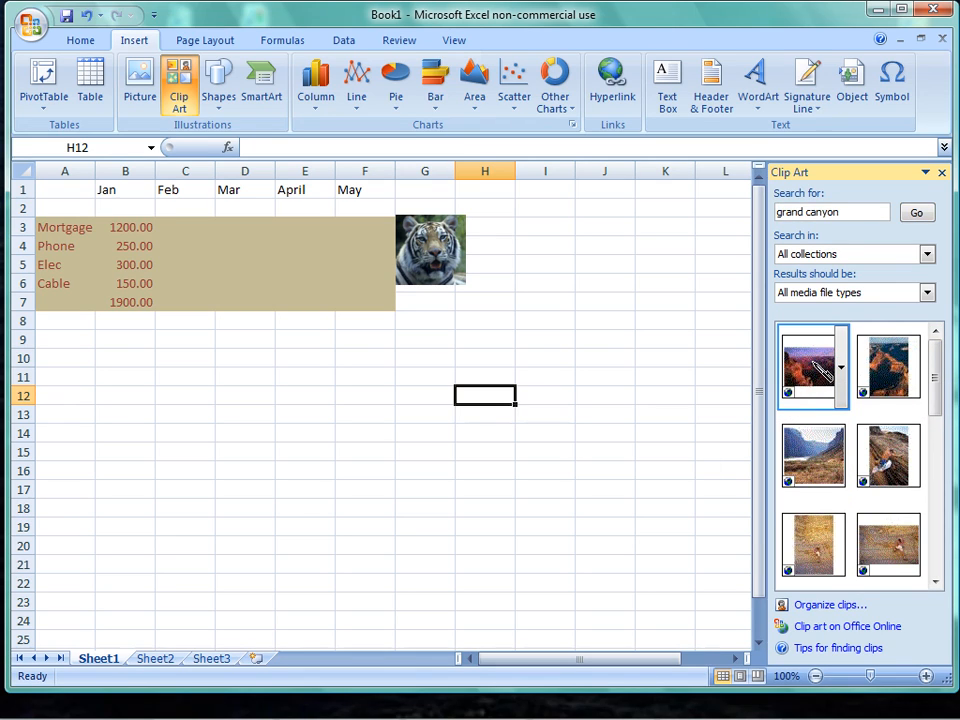
pyautogui.click(816, 366)
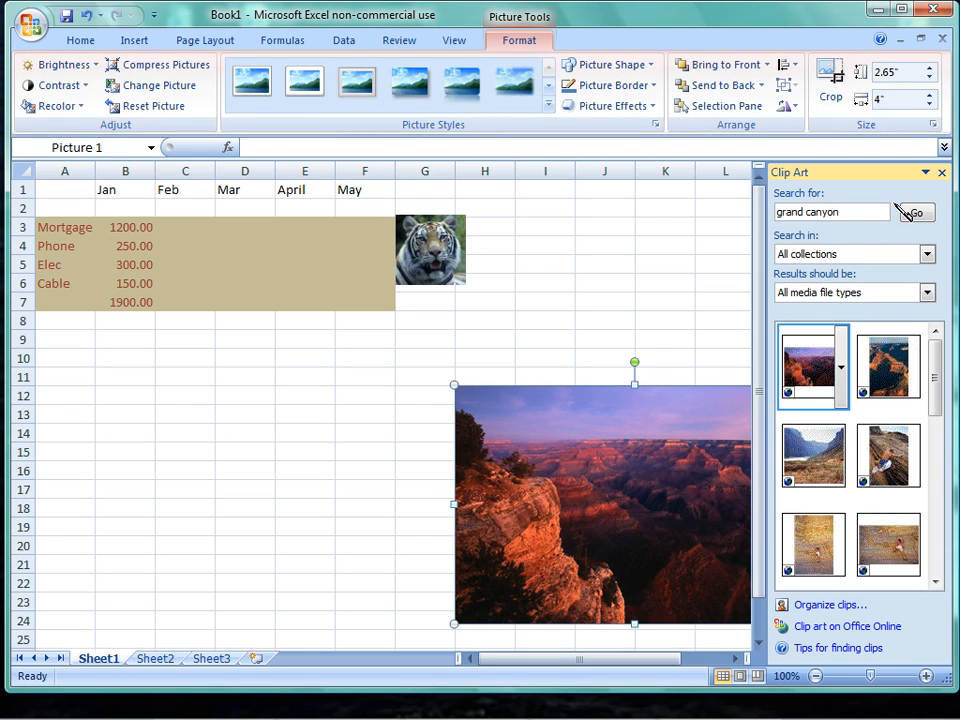
pyautogui.click(941, 173)
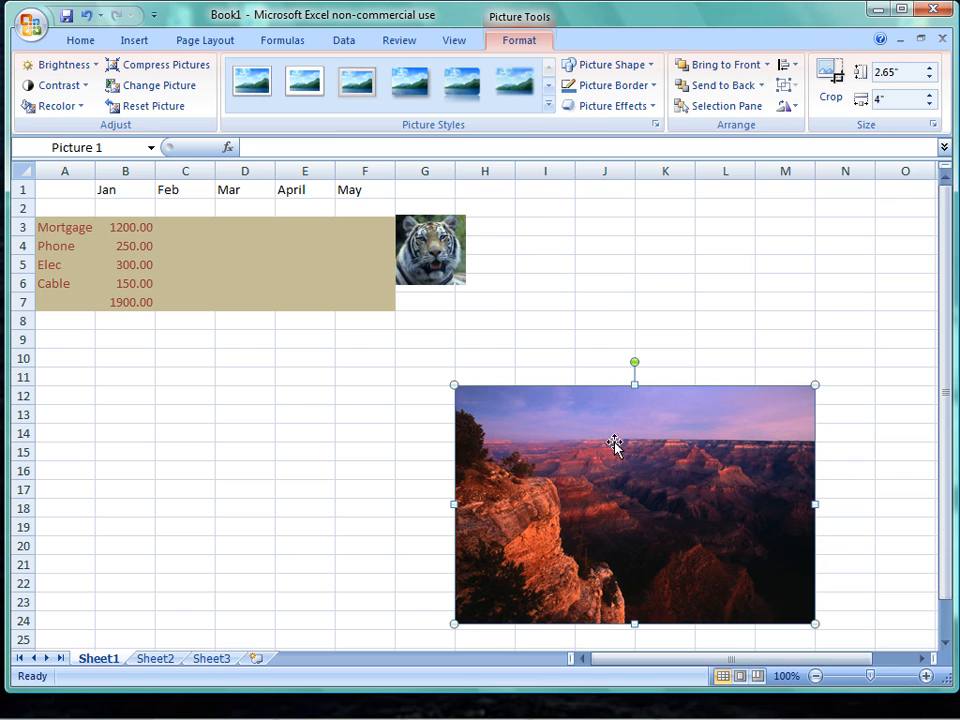
# Step: Move the canyon picture up the sheet and shrink it to about 0.72 inches high and 1.09 inches wide
pyautogui.moveTo(610, 465); pyautogui.dragTo(634, 364)
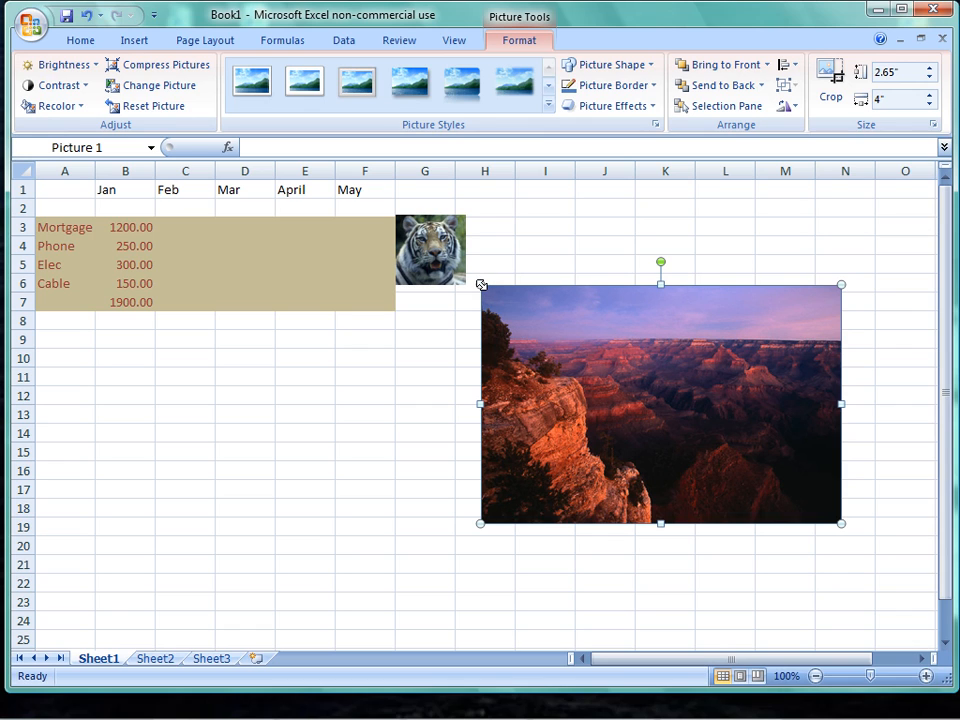
pyautogui.moveTo(481, 285); pyautogui.dragTo(742, 458)
pyautogui.click(656, 451)
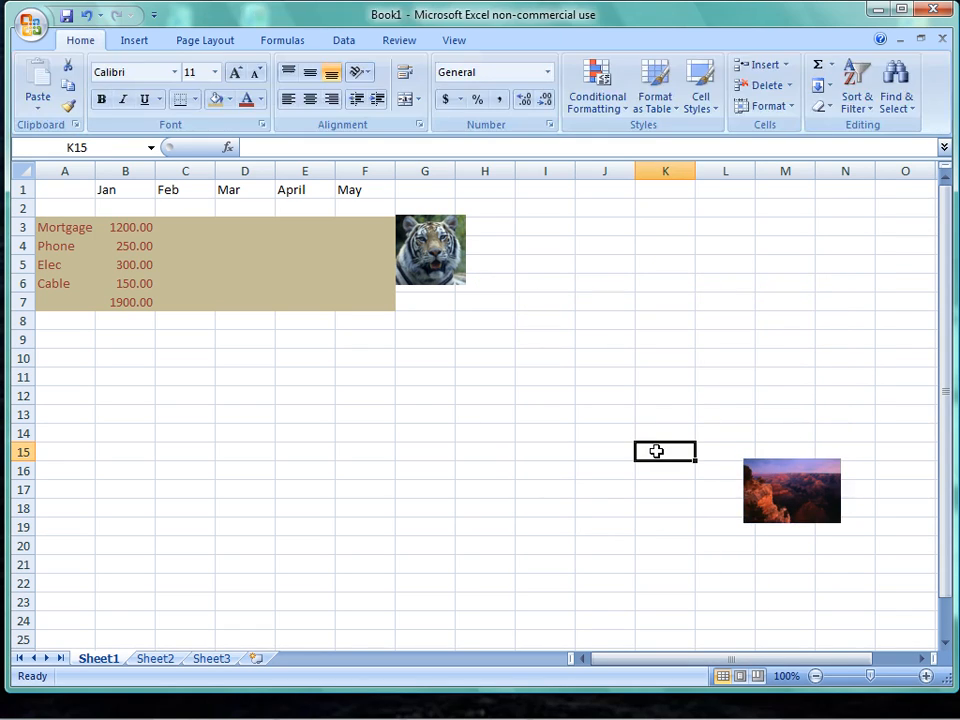
# Step: Cut the tiger picture from the sheet
pyautogui.click(436, 252)
pyautogui.rightClick(436, 252)
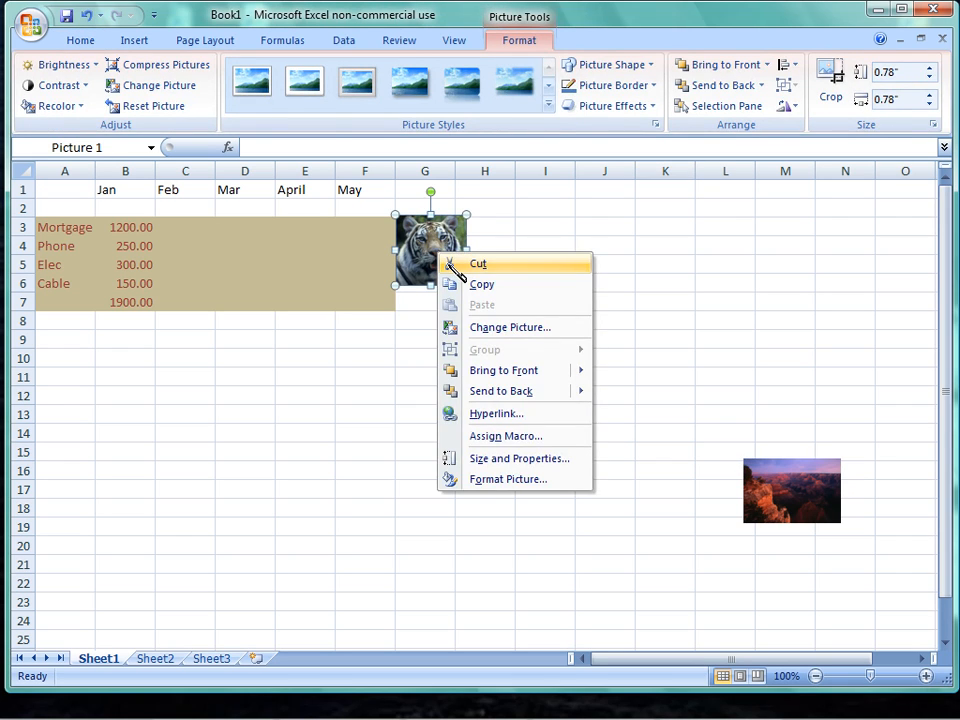
pyautogui.click(451, 265)
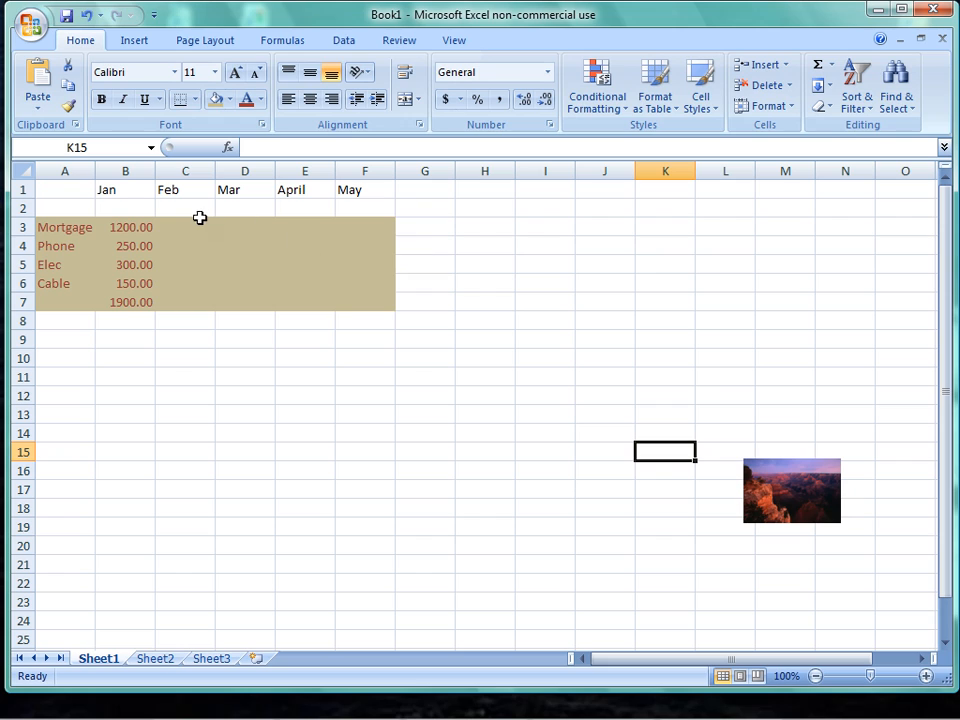
# Step: Move the whole expense table A1:F7 down by cutting it and pasting it at cell A4
pyautogui.moveTo(46, 190); pyautogui.dragTo(371, 306)
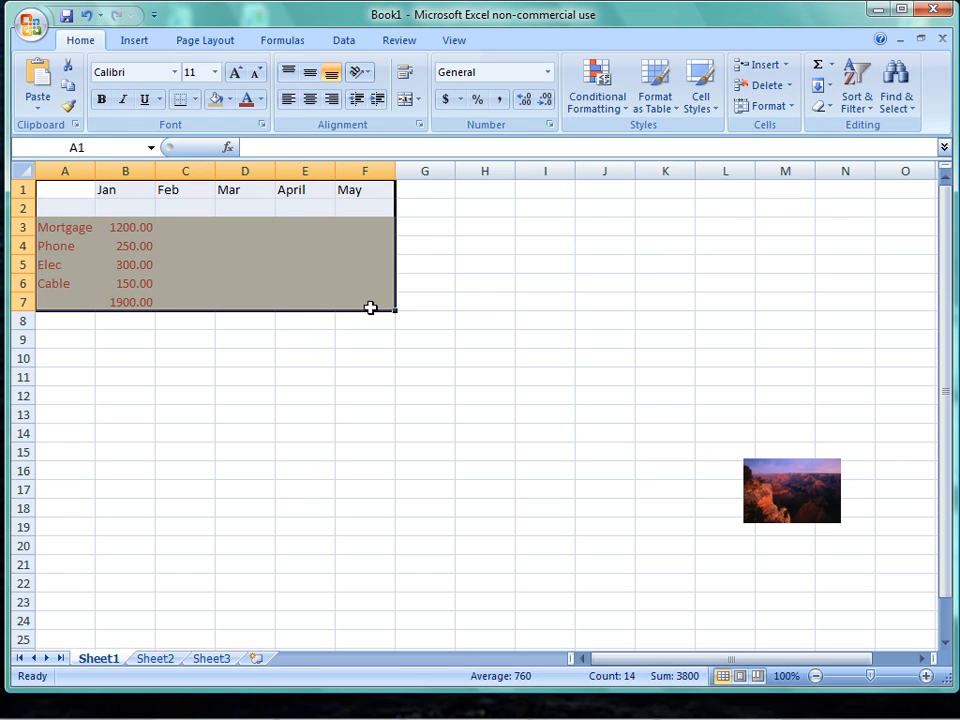
pyautogui.rightClick(315, 273)
pyautogui.click(331, 287)
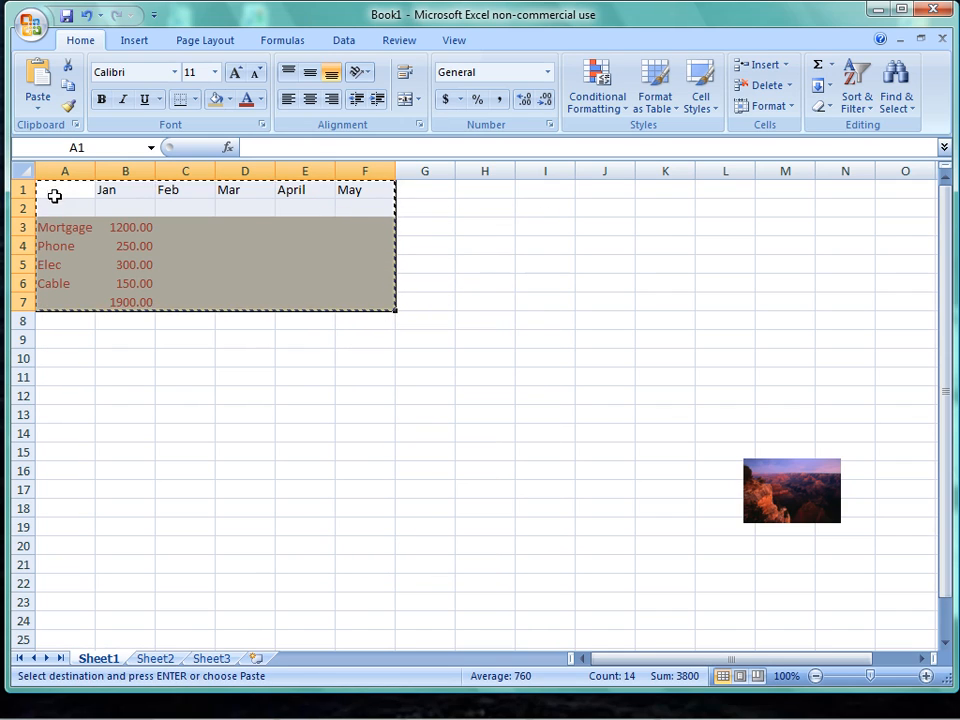
pyautogui.click(49, 245)
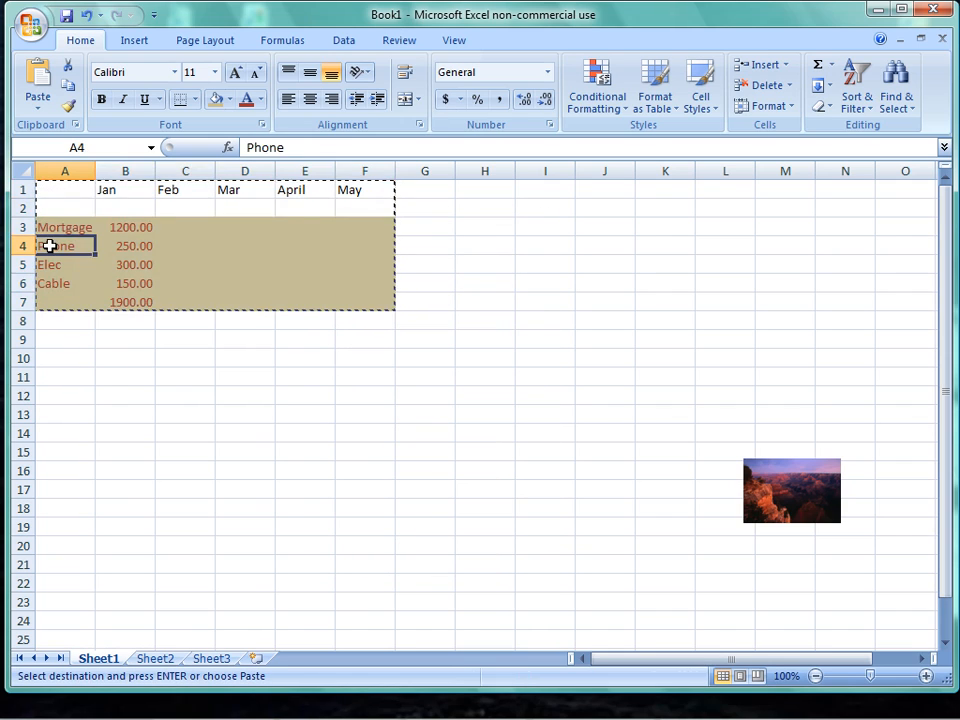
pyautogui.rightClick(49, 245)
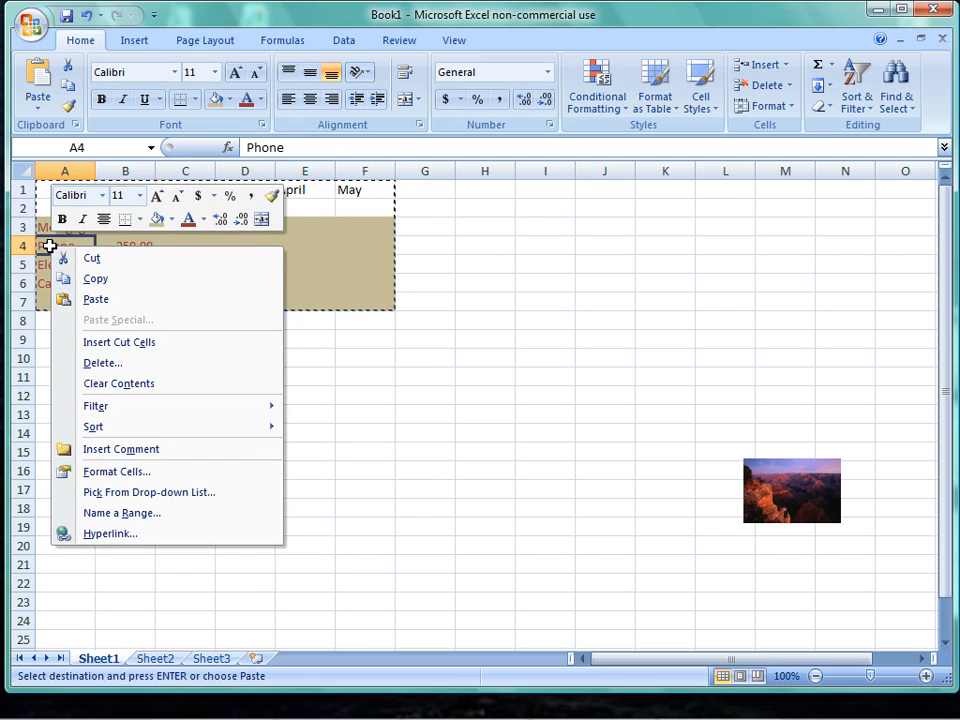
pyautogui.click(95, 300)
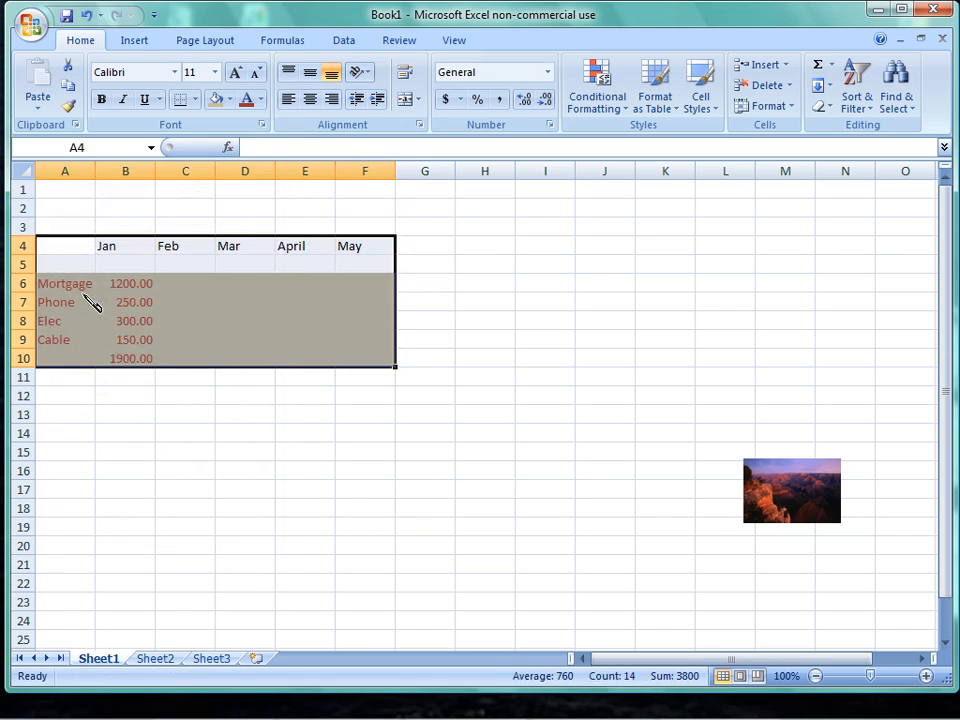
pyautogui.click(520, 510)
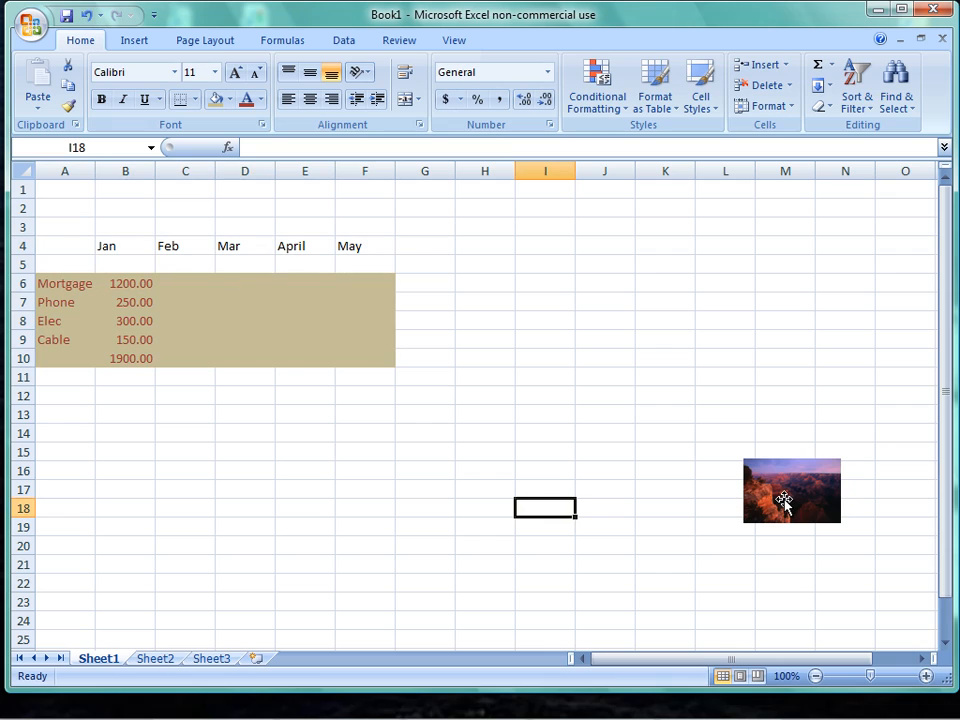
# Step: Move the canyon picture above the table and stretch it across columns A to F, about 3.97 inches wide
pyautogui.click(784, 502)
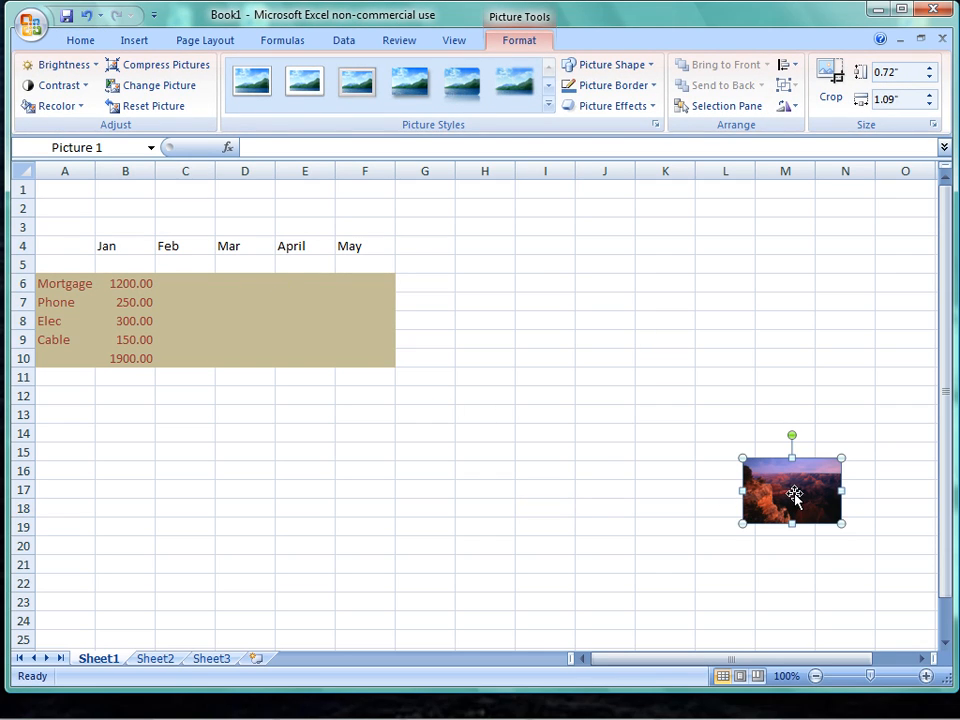
pyautogui.moveTo(794, 494); pyautogui.dragTo(395, 211)
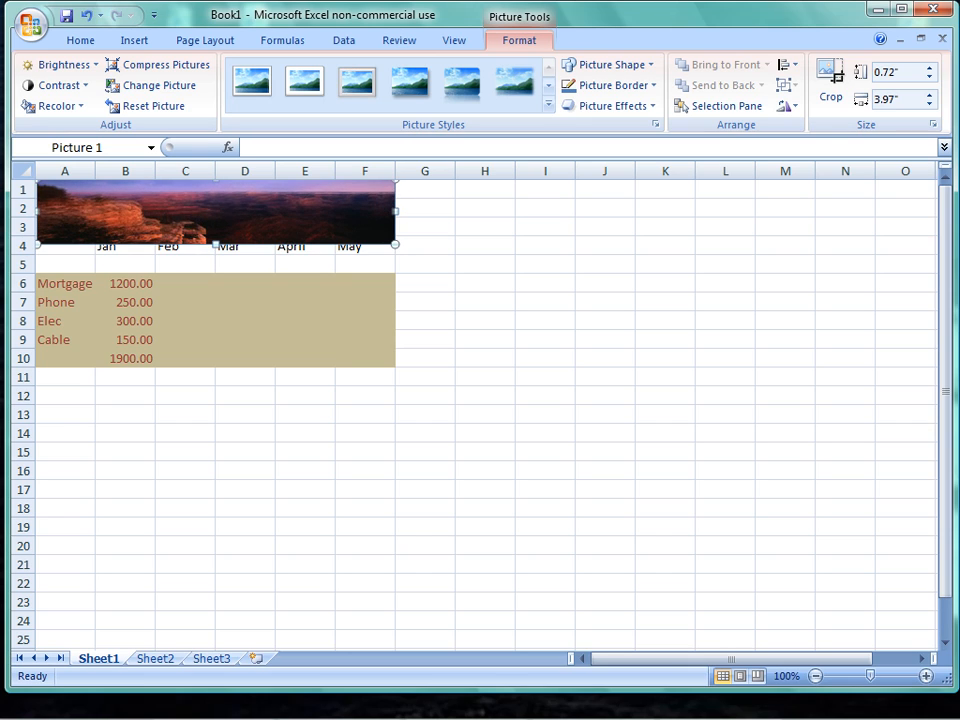
# Step: Reduce the canyon banner's height to about 0.63 inches so it clears the month headings in row 4
pyautogui.moveTo(216, 244); pyautogui.dragTo(216, 237)
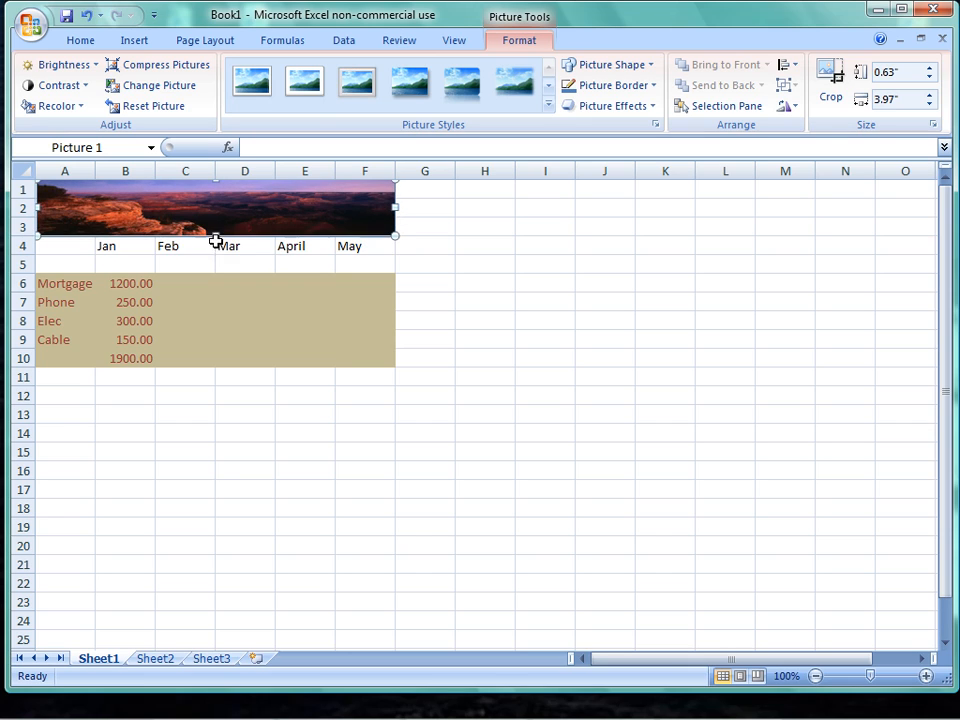
pyautogui.click(202, 473)
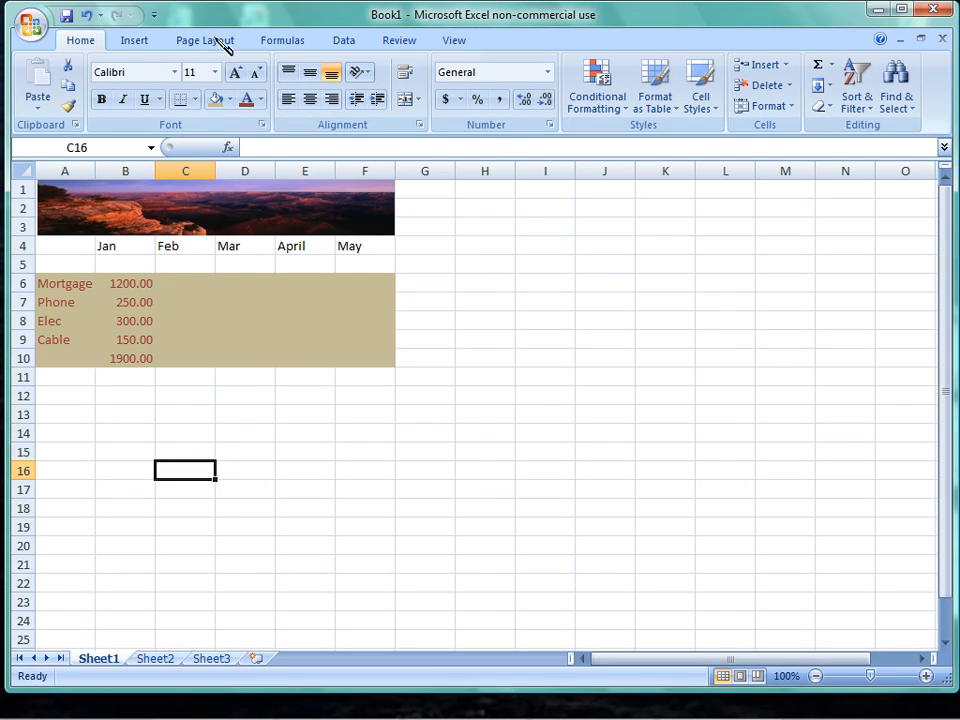
# Step: Examine the column, pie and area chart types that can be inserted in the sheet
pyautogui.click(148, 41)
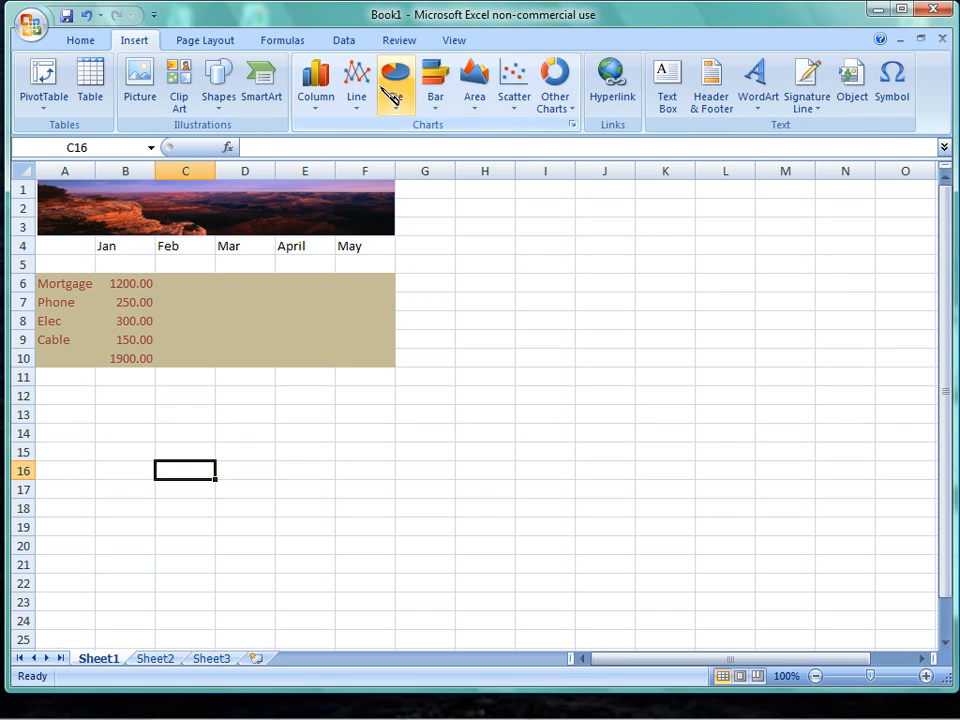
pyautogui.click(315, 86)
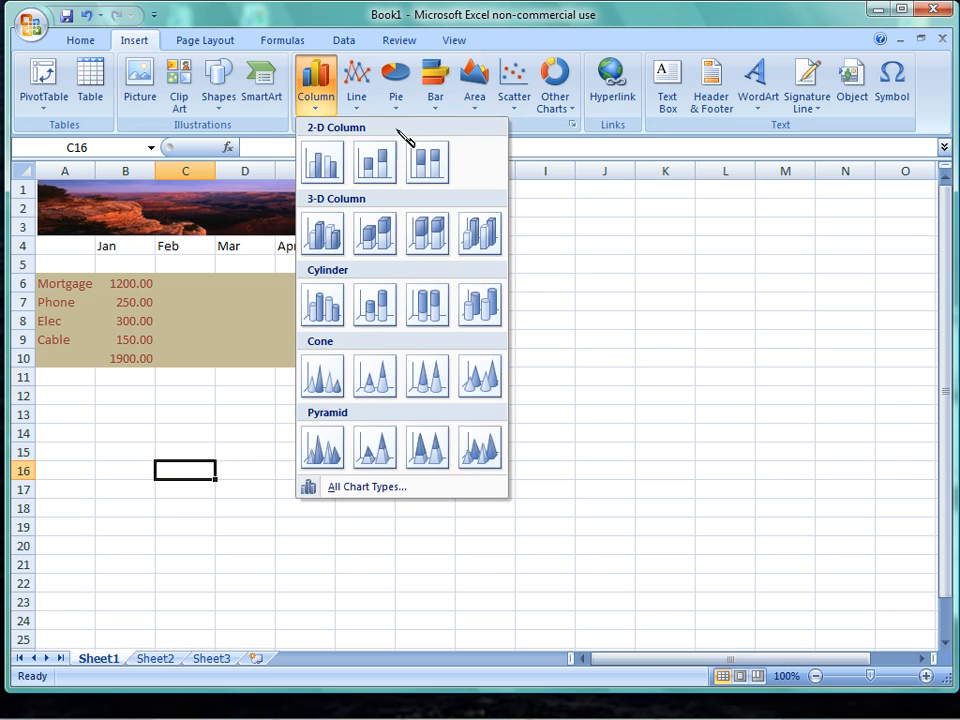
pyautogui.click(408, 78)
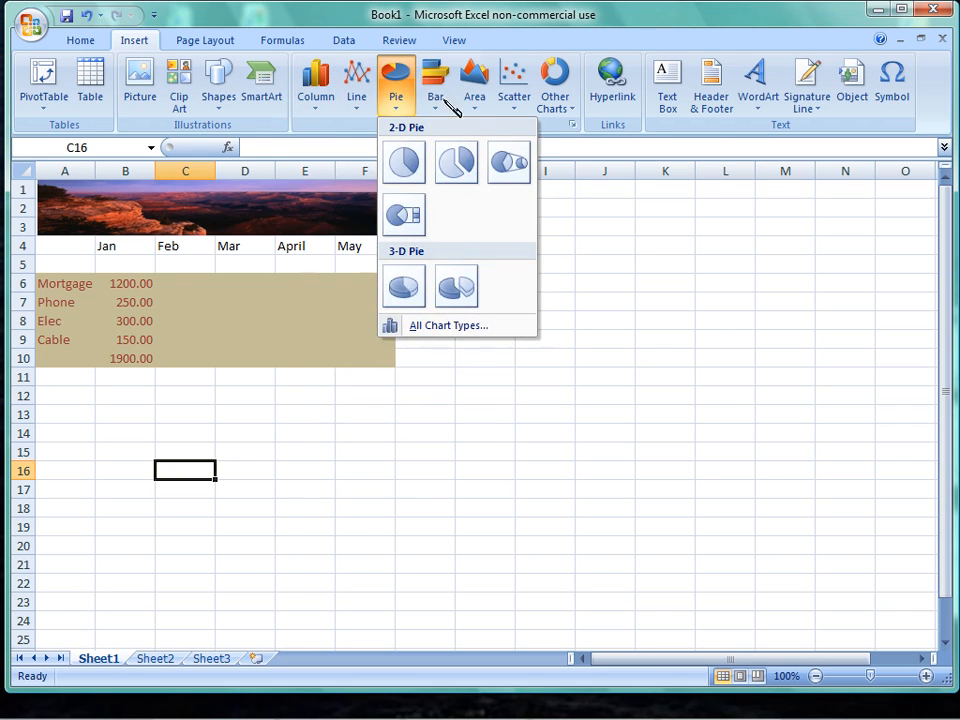
pyautogui.click(489, 99)
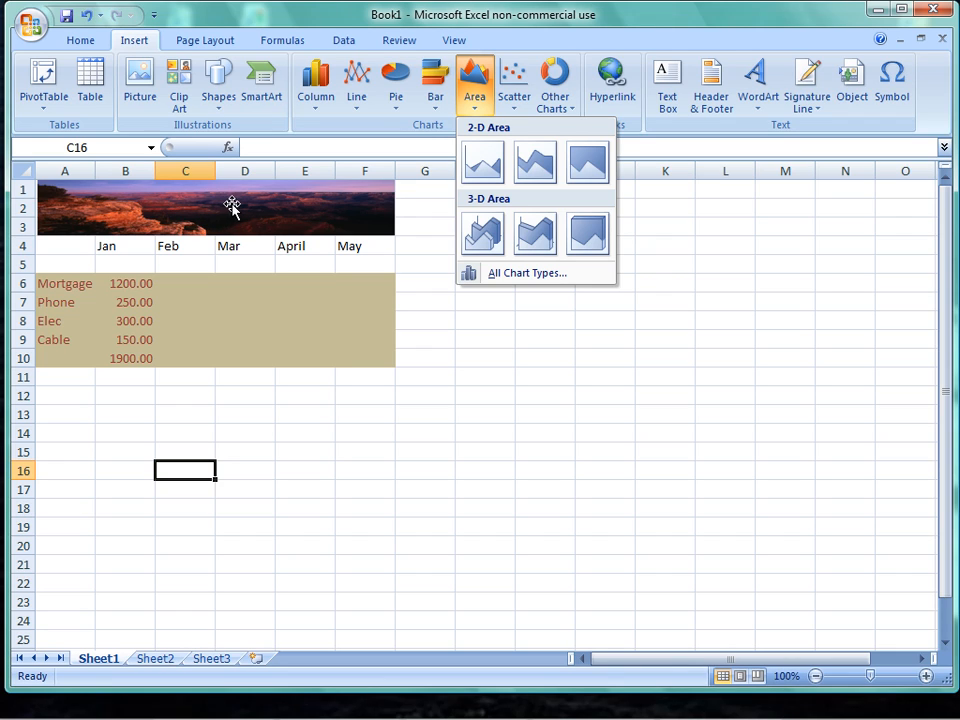
pyautogui.click(240, 205)
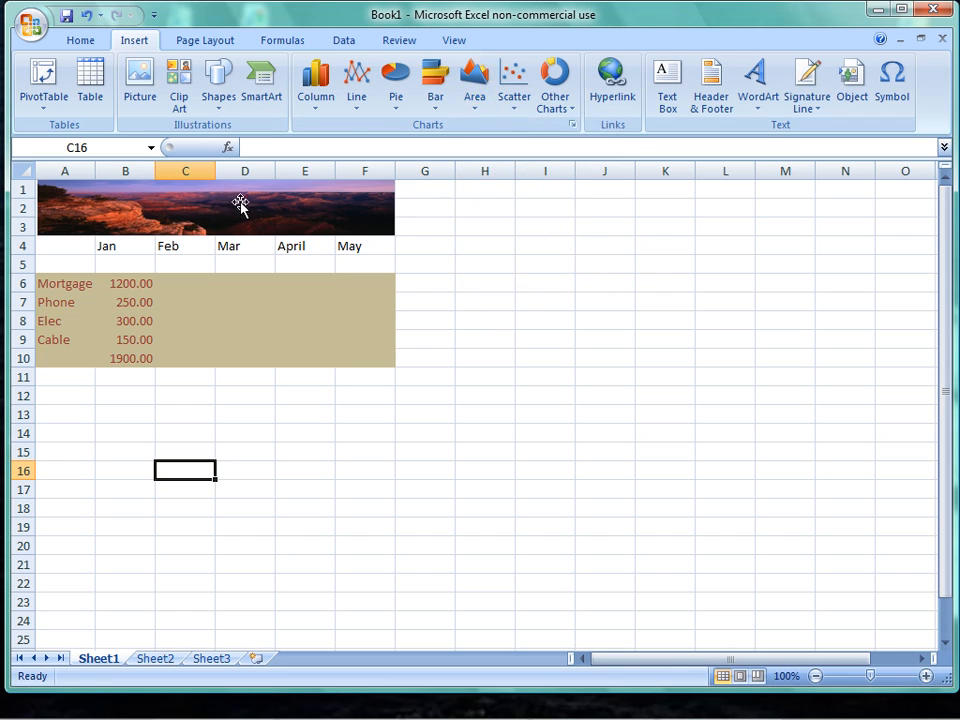
# Step: Examine the hyperlink settings and the WordArt styles without inserting either
pyautogui.click(617, 78)
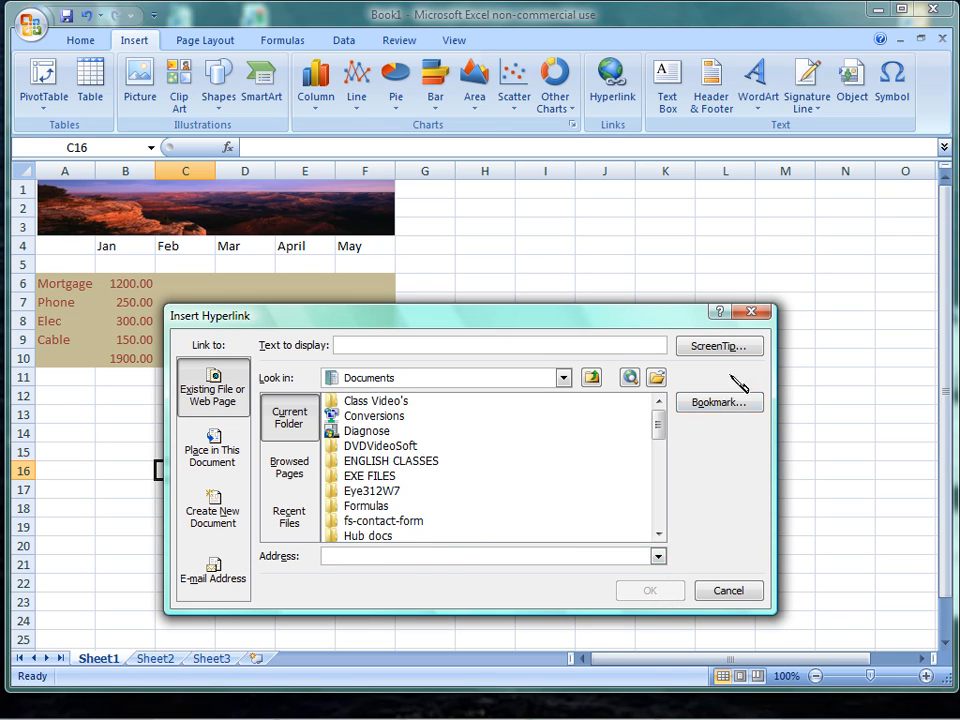
pyautogui.click(752, 311)
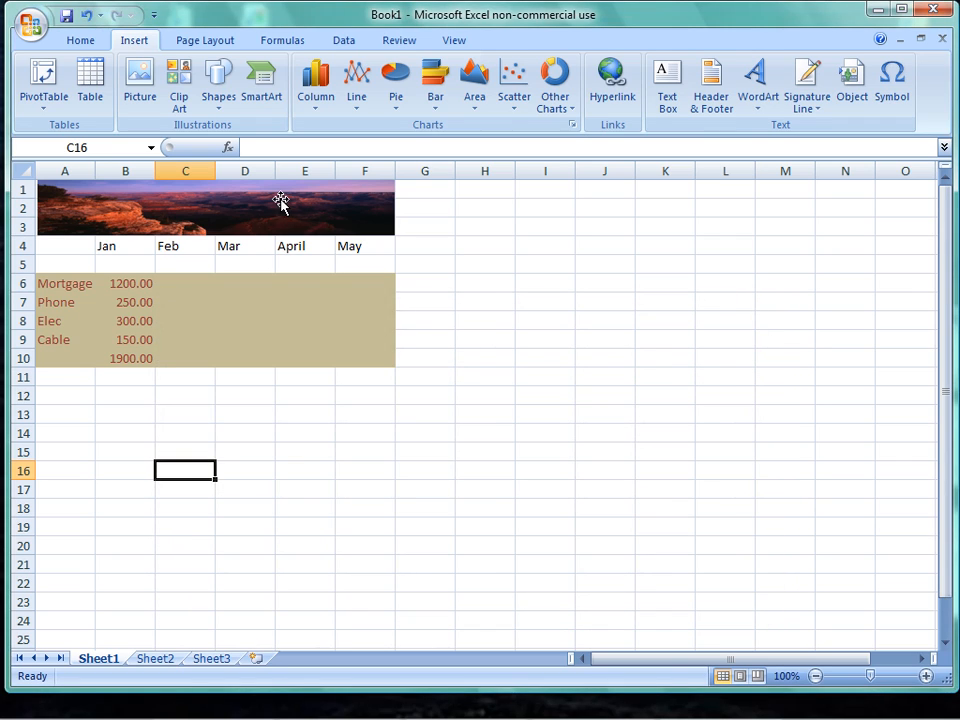
pyautogui.click(222, 206)
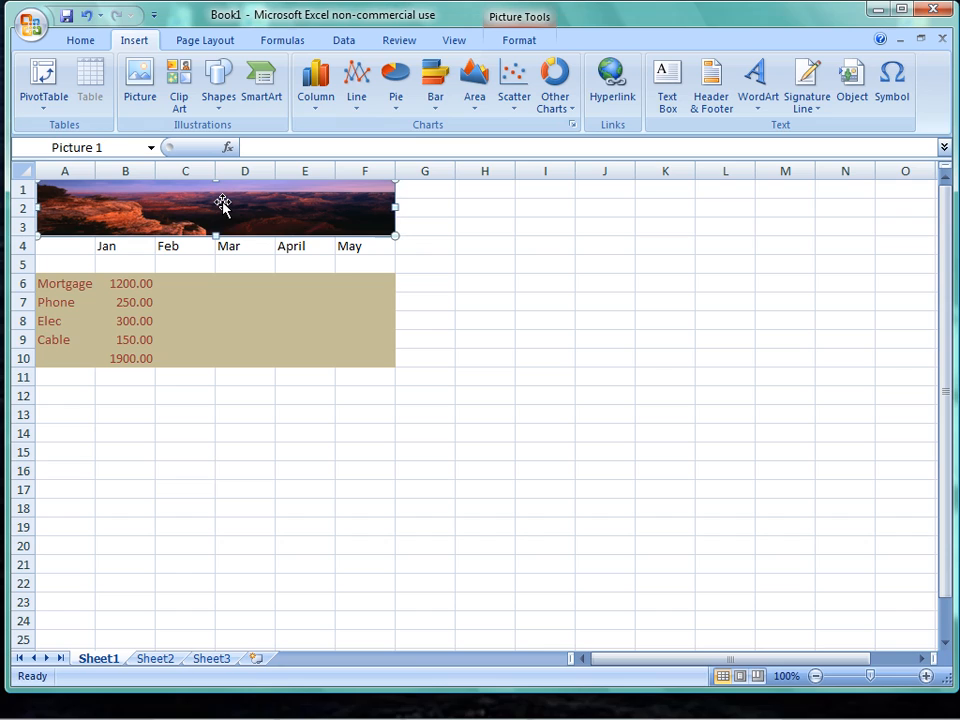
pyautogui.click(603, 281)
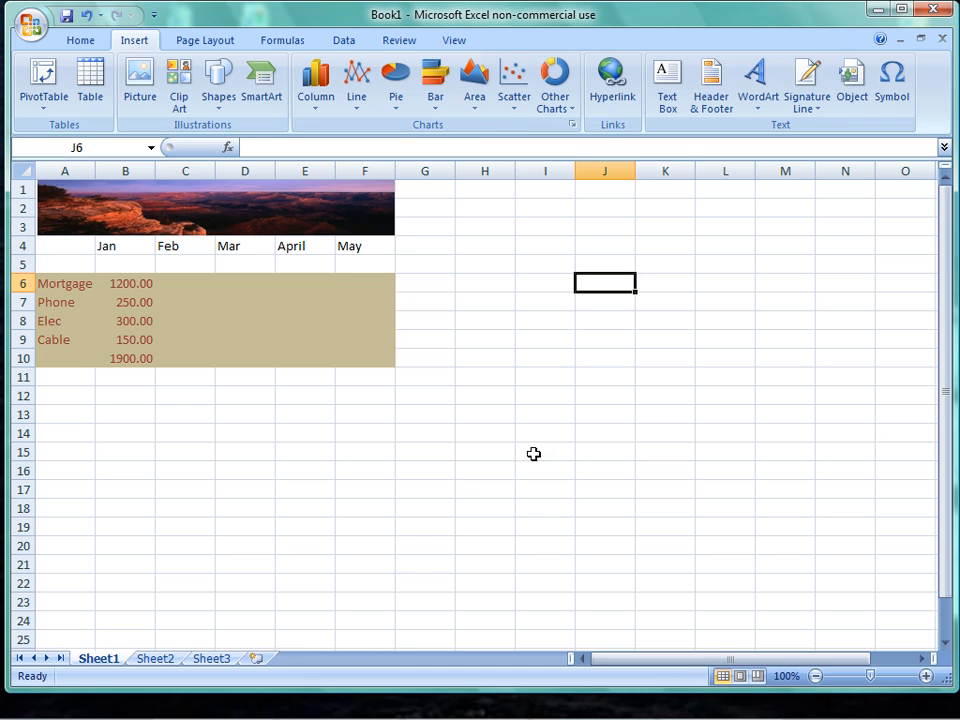
pyautogui.click(750, 117)
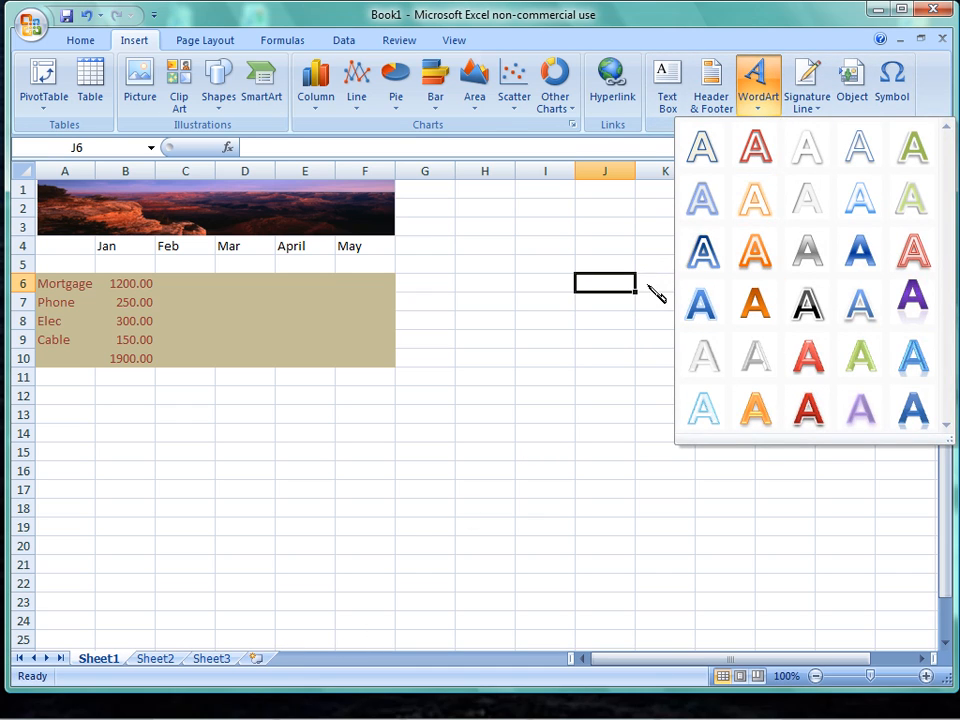
pyautogui.click(575, 425)
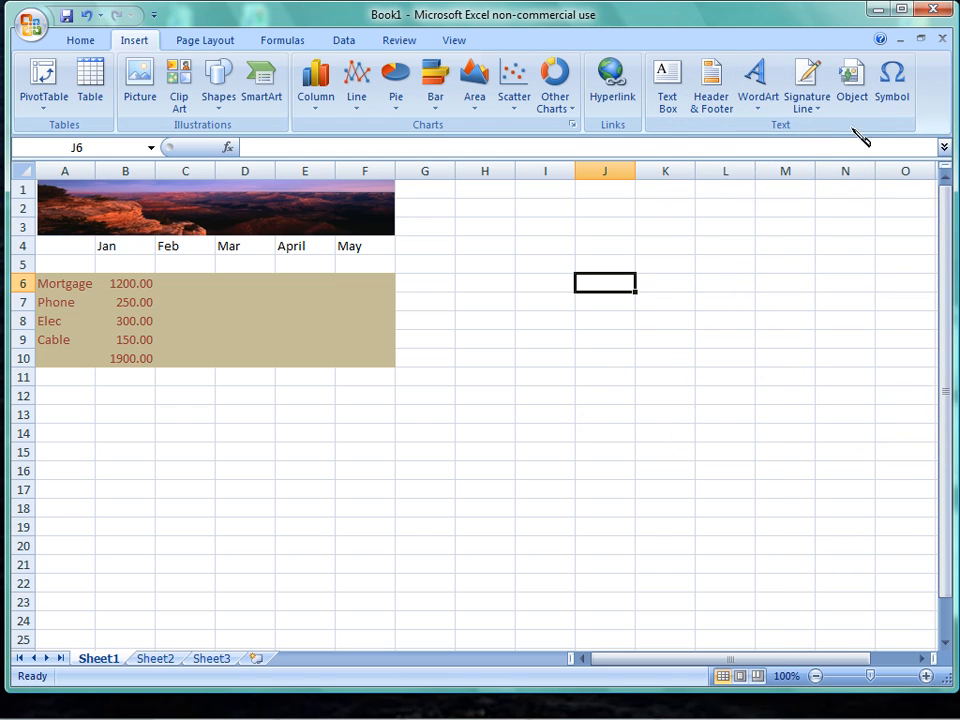
# Step: Examine the page orientation choices, then the available formula and data tools
pyautogui.click(233, 42)
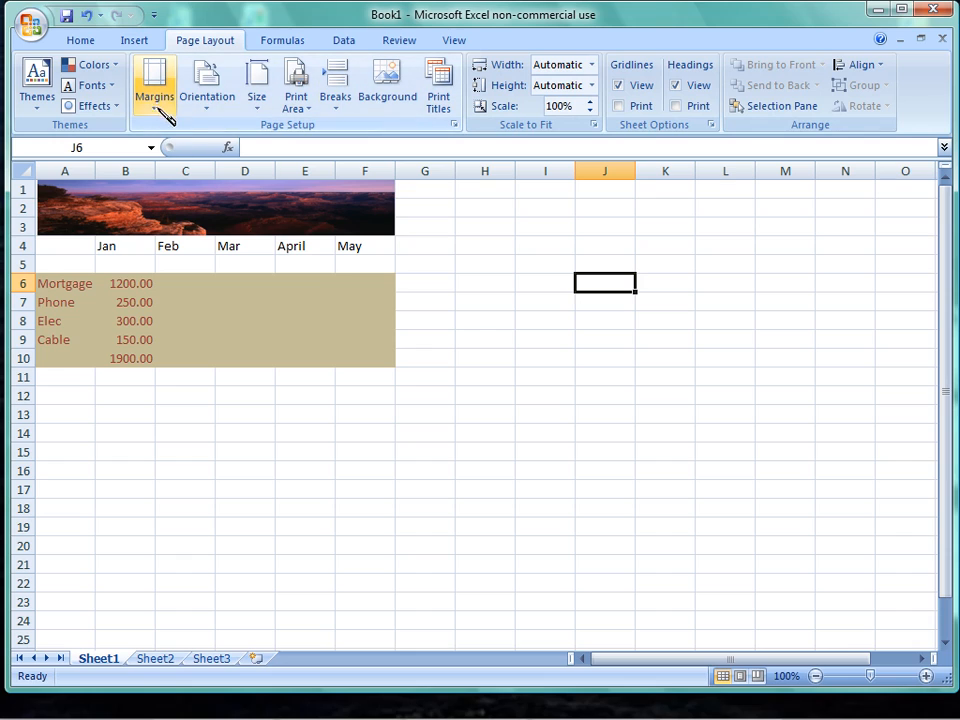
pyautogui.click(218, 92)
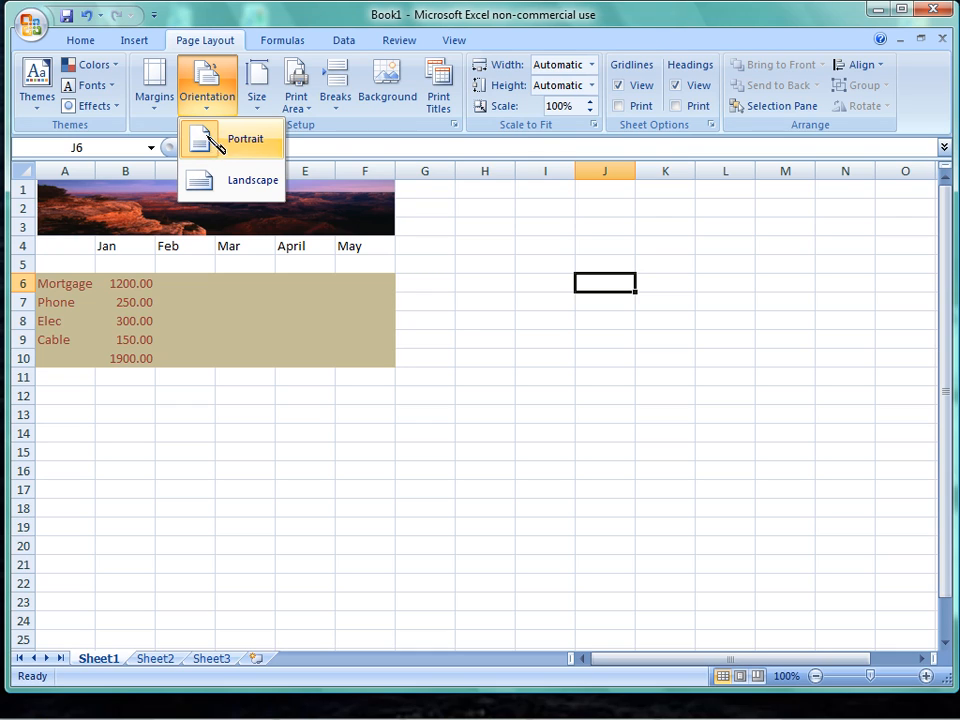
pyautogui.click(480, 283)
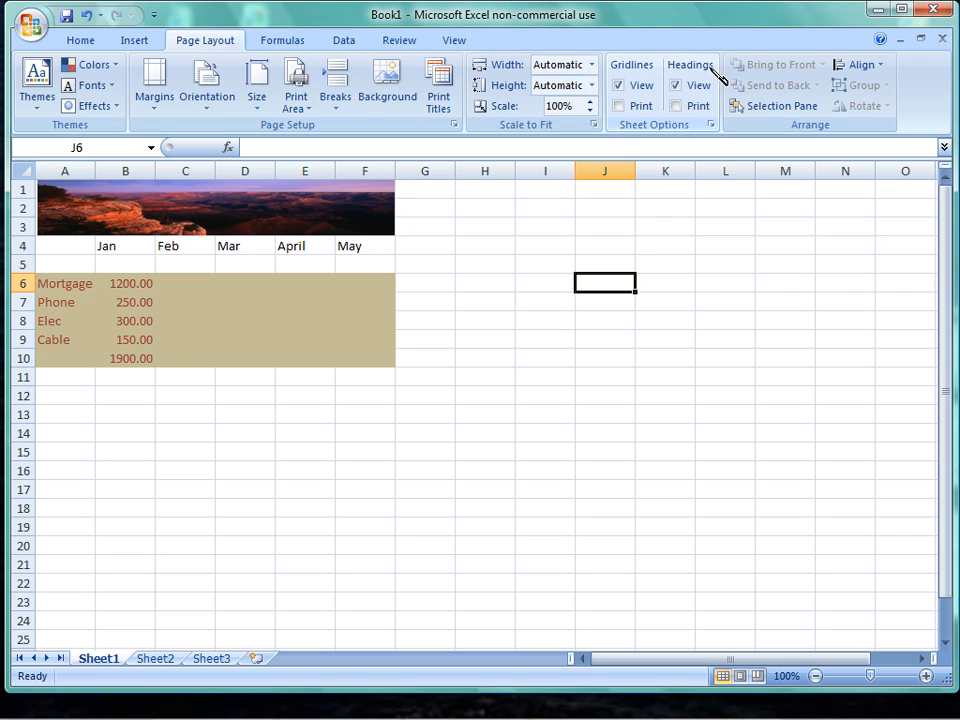
pyautogui.click(302, 45)
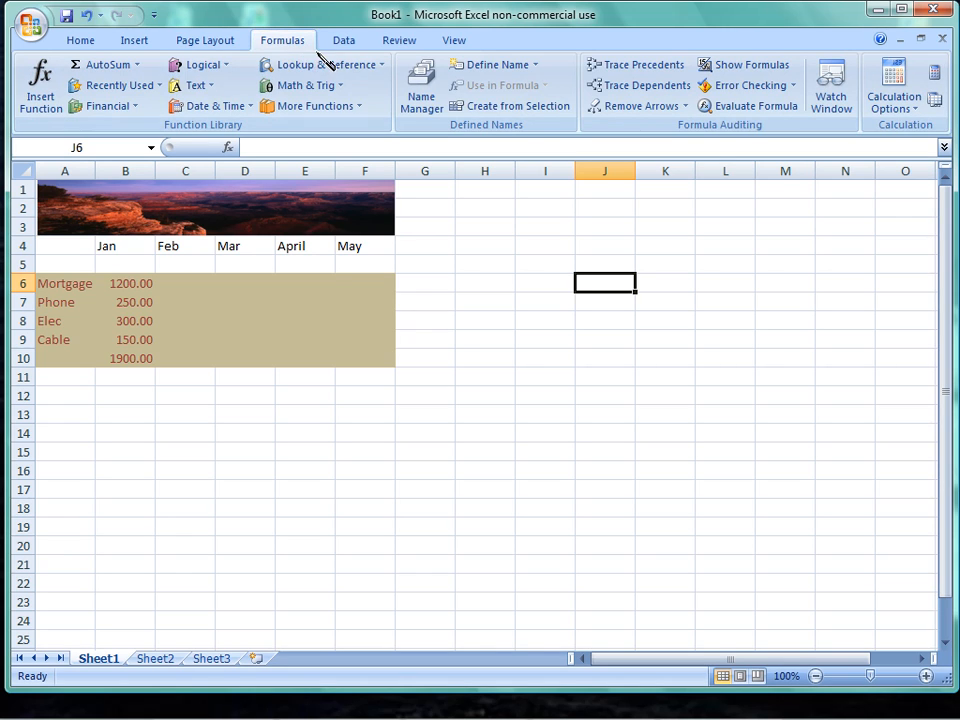
pyautogui.click(350, 40)
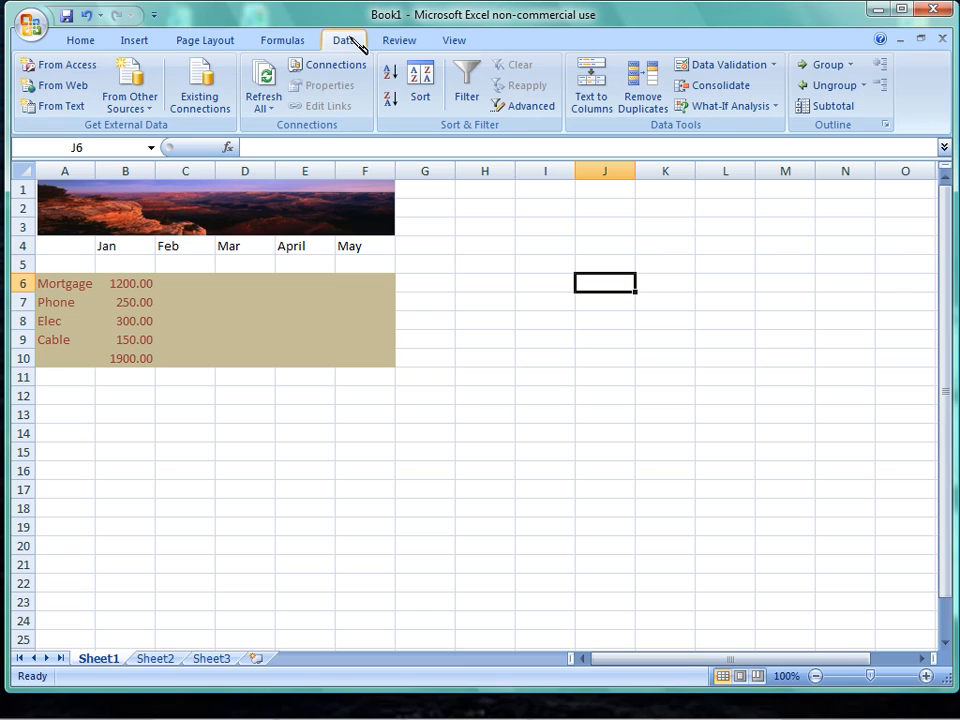